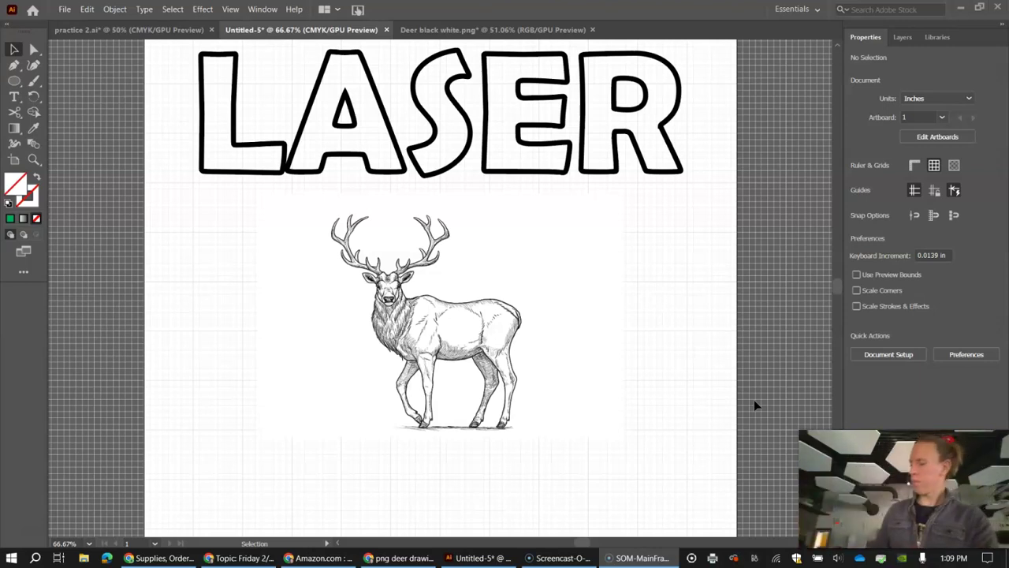
Step: Switch to the browser and read the Stage 4: Laser Cutting Images list in the Adobe Illustrator Intro Lesson document
left_click(396, 559)
left_click(99, 11)
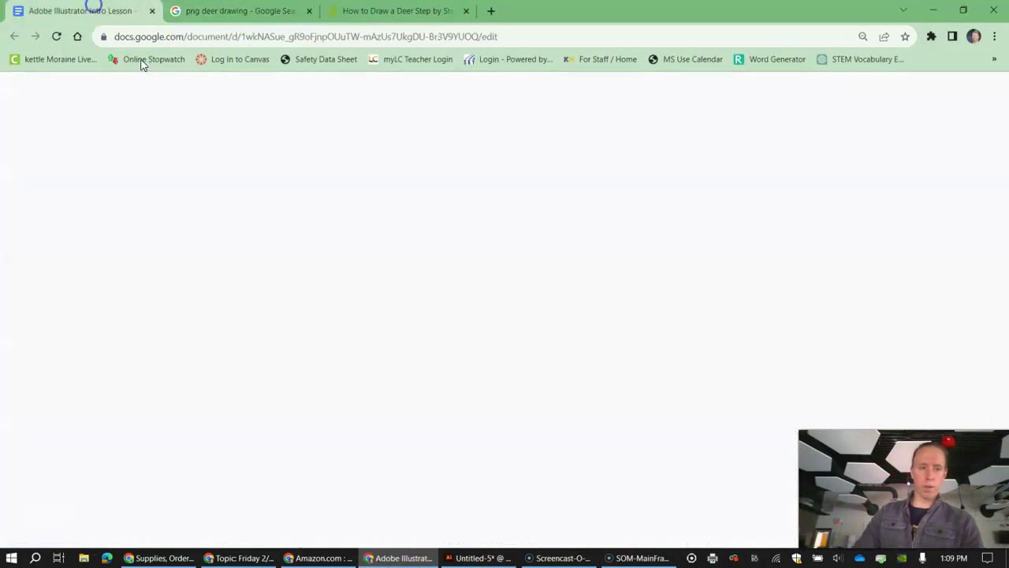
scroll(358, 330, "down", 3)
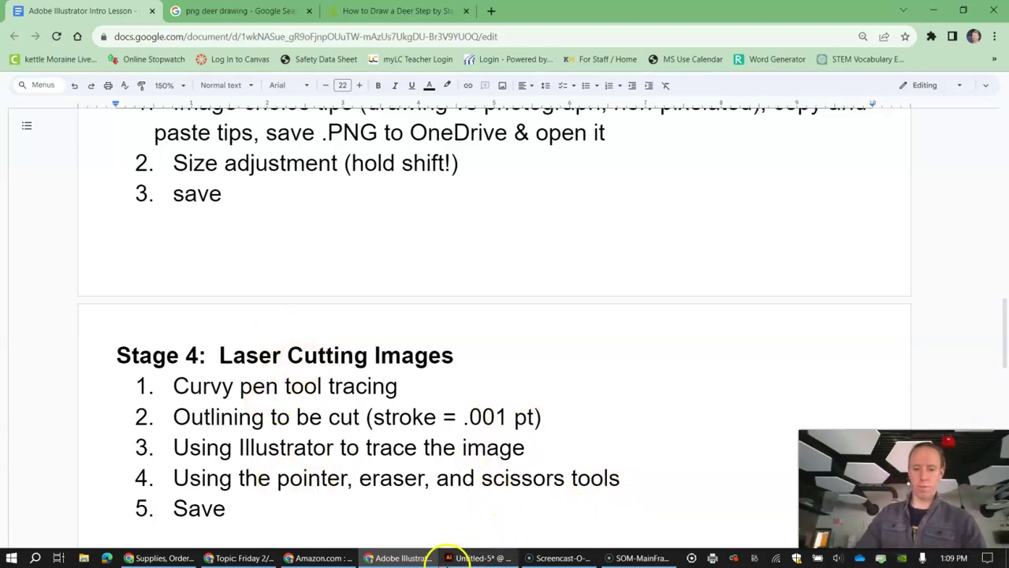
Step: Switch back to Illustrator and activate the Curvature tool with no fill for tracing the deer
left_click(473, 558)
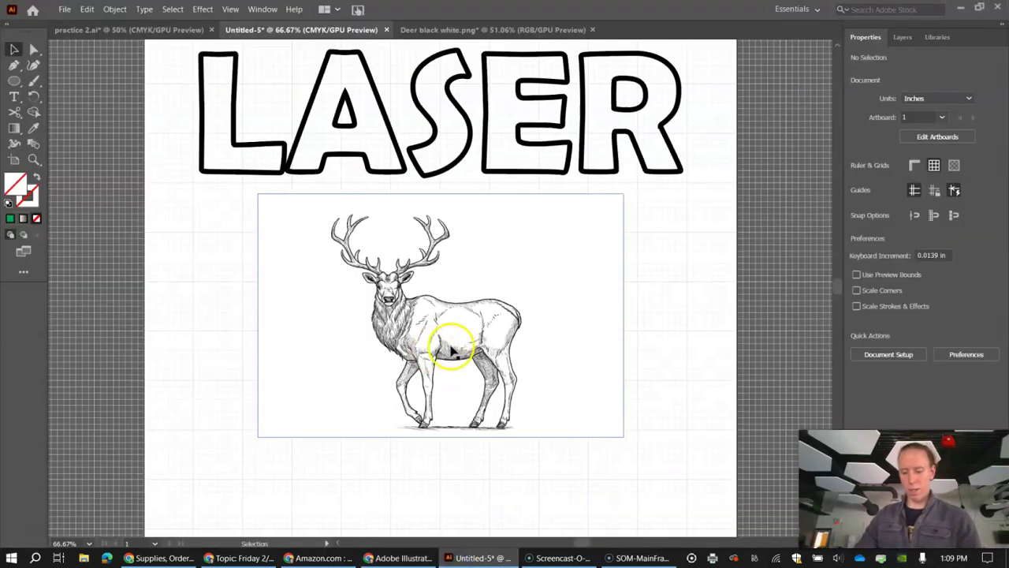
scroll(463, 344, "up", 2)
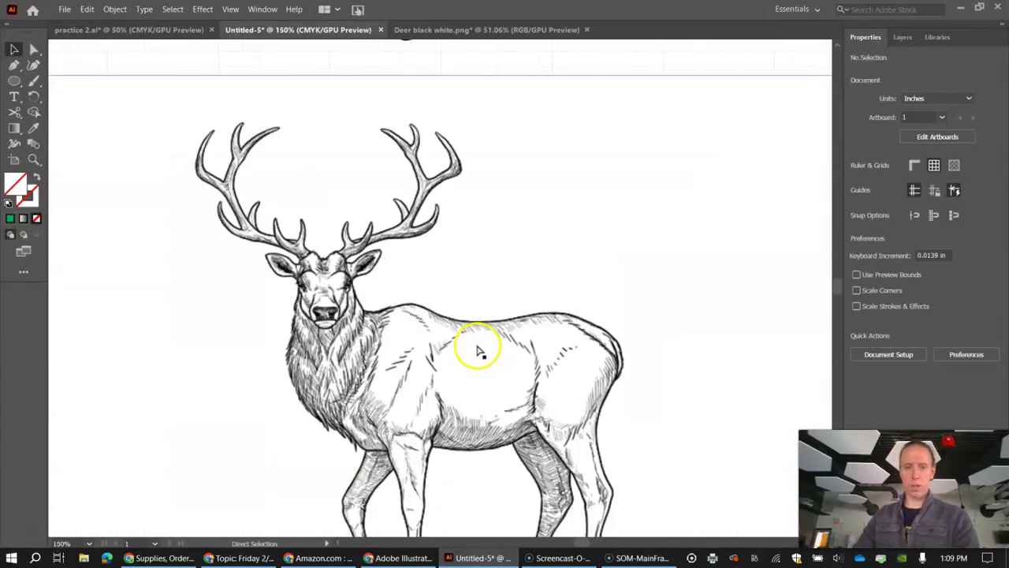
scroll(484, 342, "down", 2)
scroll(486, 343, "down", 1)
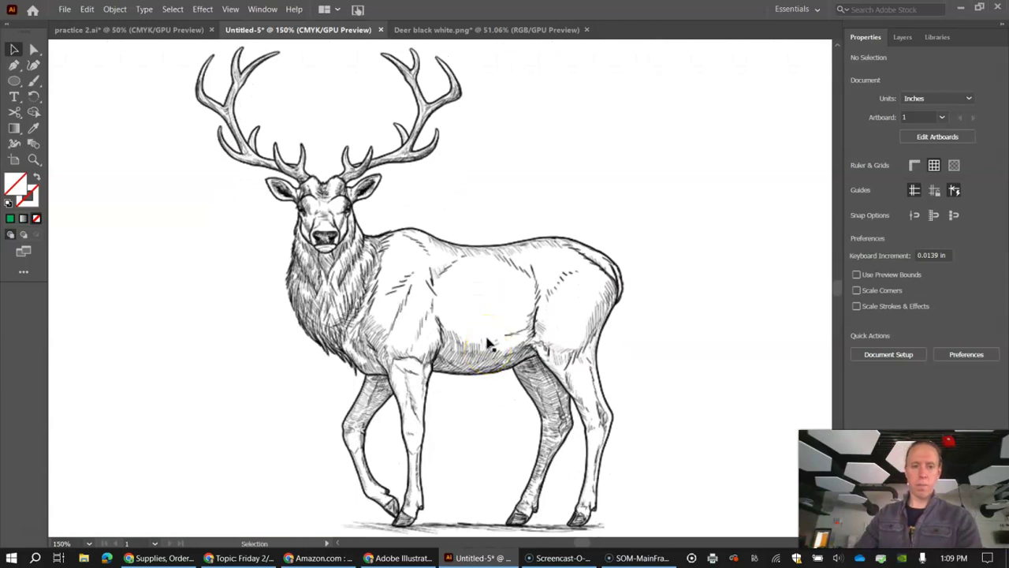
left_click(33, 66)
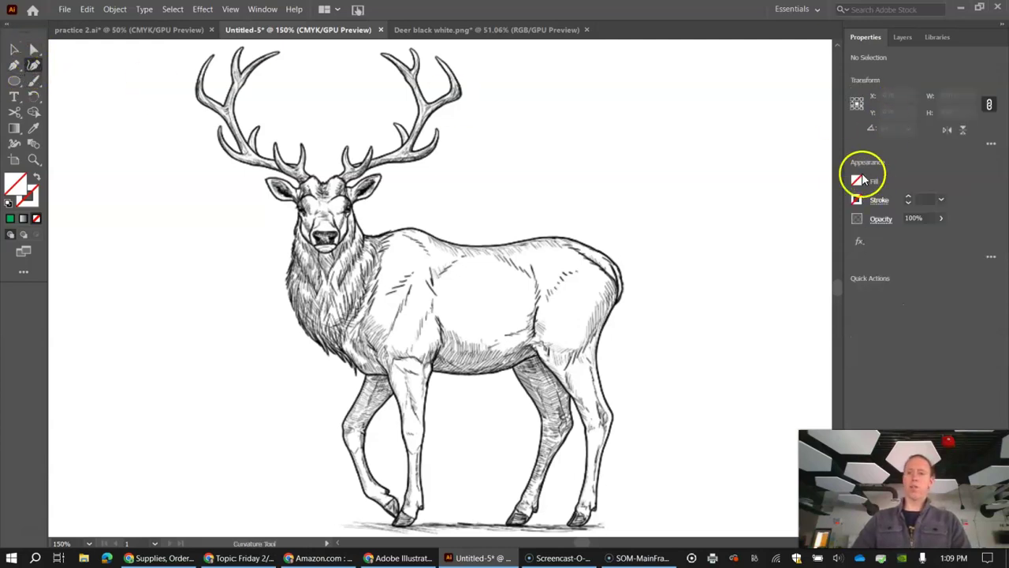
left_click(857, 181)
left_click(712, 228)
left_click(907, 186)
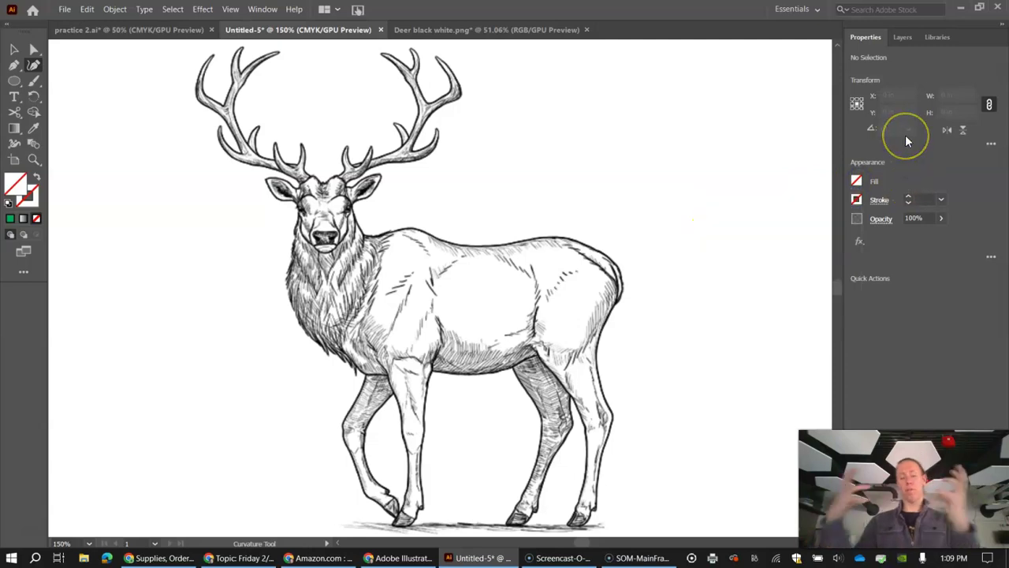
Step: Give the Curvature tool a red stroke with a 2 pt weight
left_click(856, 198)
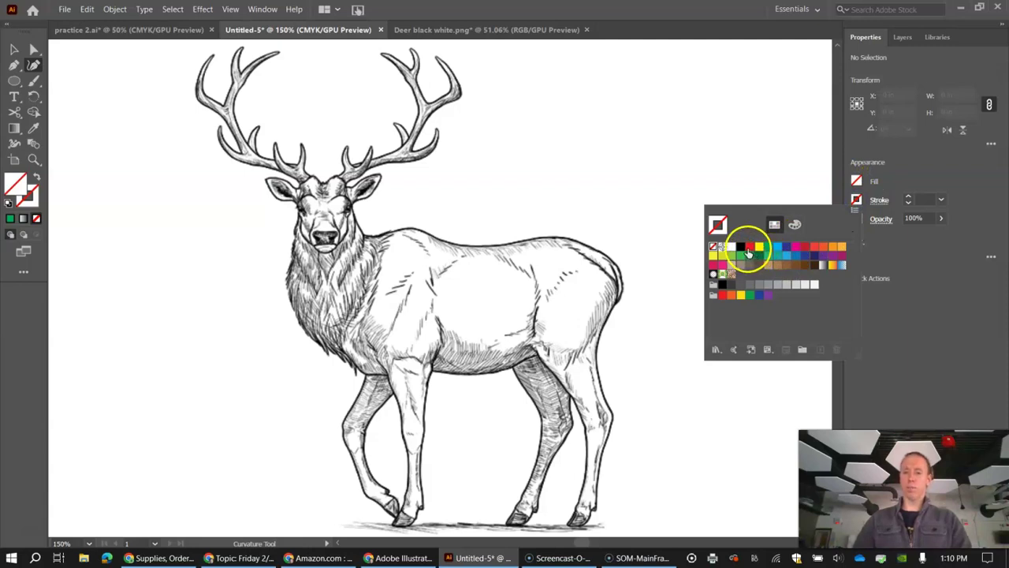
left_click(749, 248)
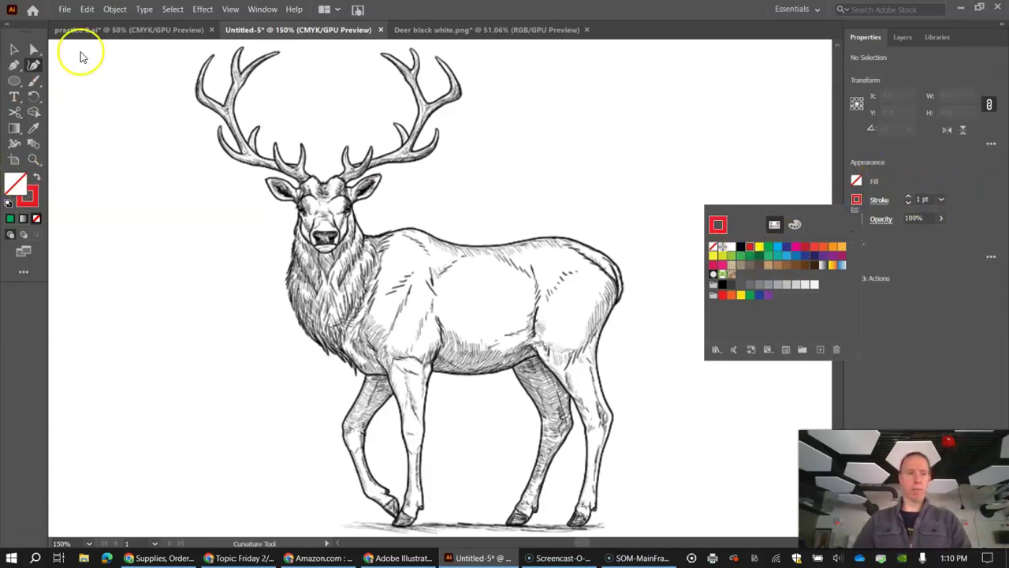
left_click(955, 174)
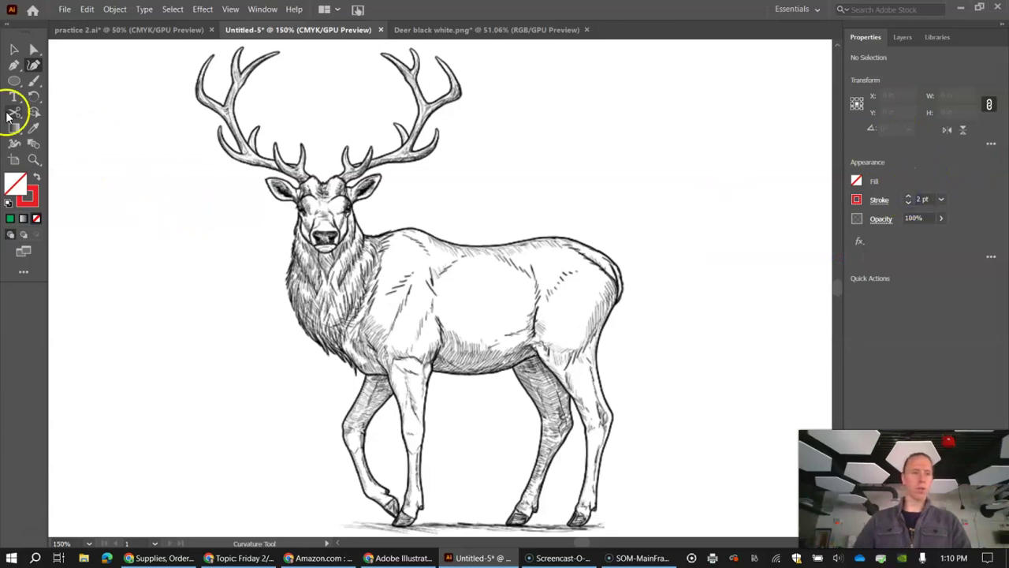
left_click(33, 65)
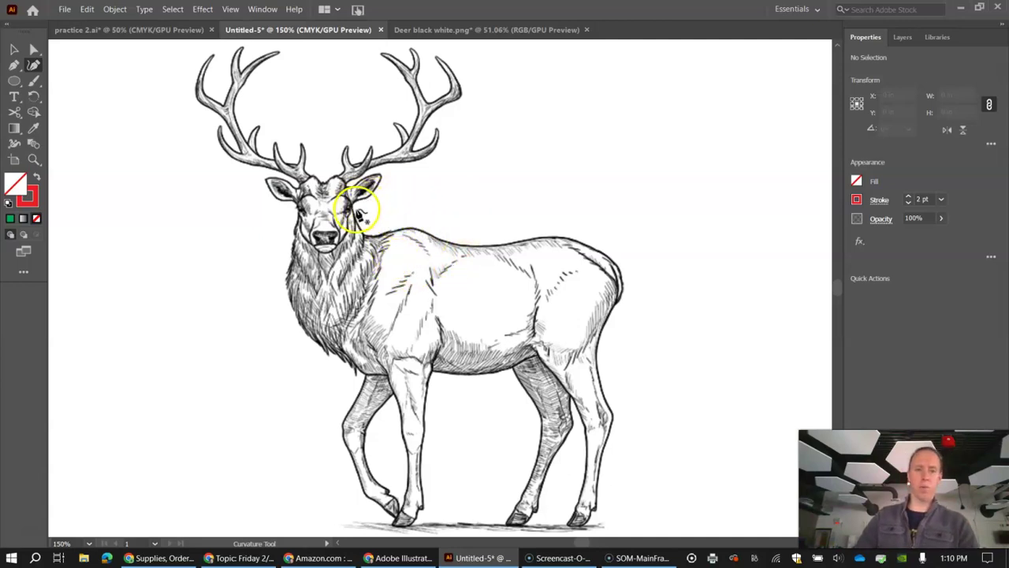
Step: Trace the deer with the Curvature tool from beside its eye, down the neck and along the back to the rump
left_click(354, 205)
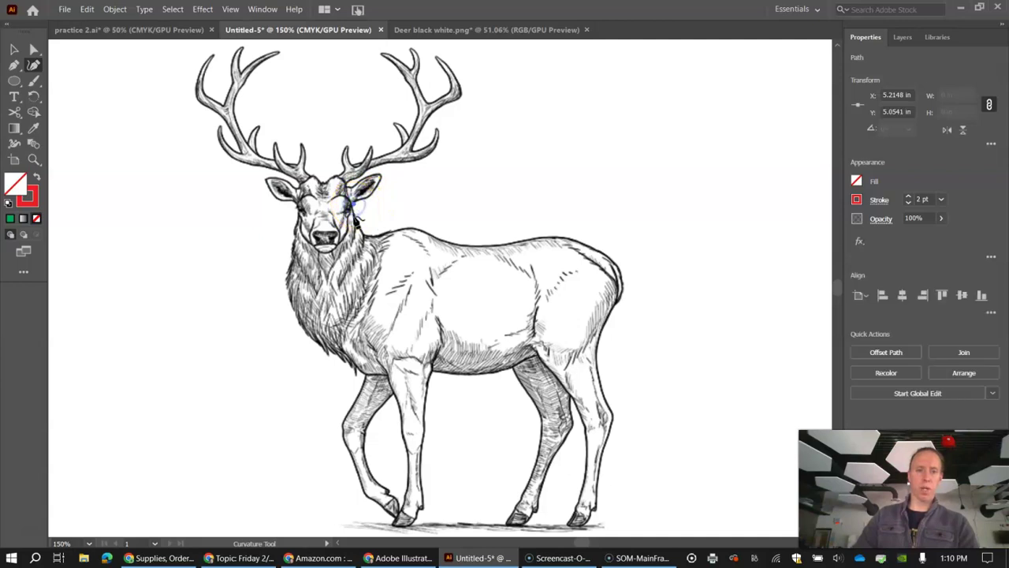
left_click(355, 214)
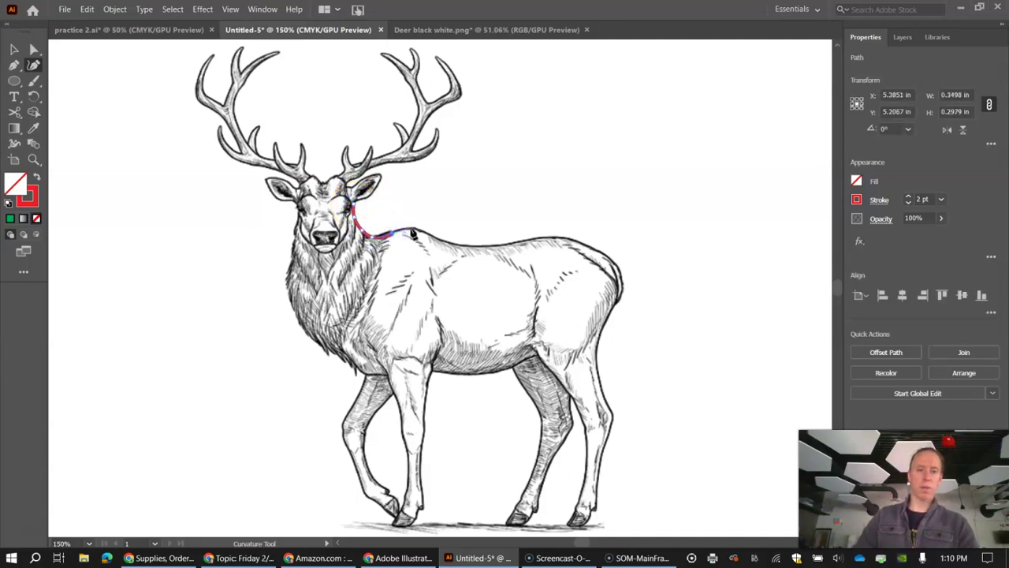
left_click(443, 239)
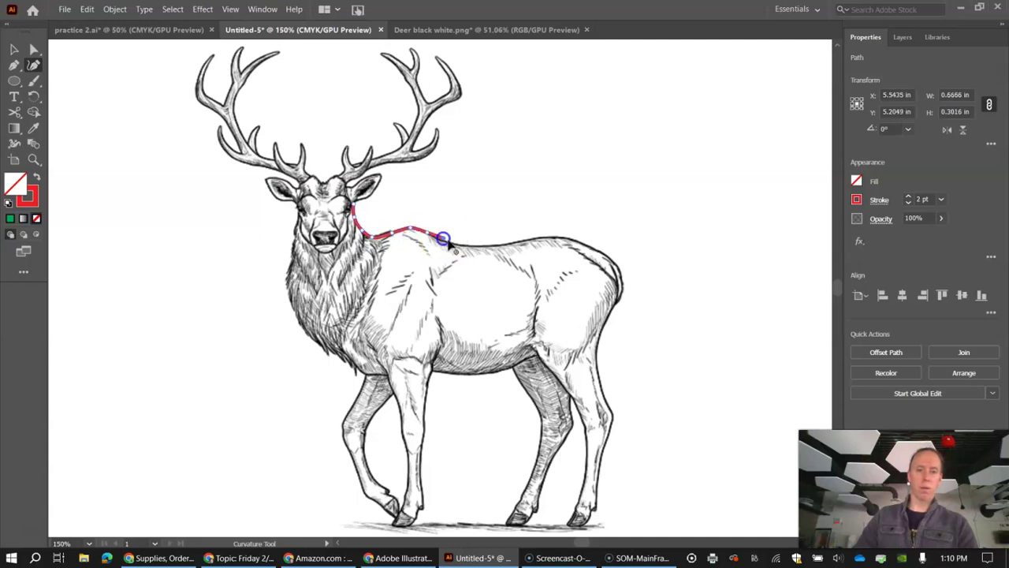
left_click(518, 246)
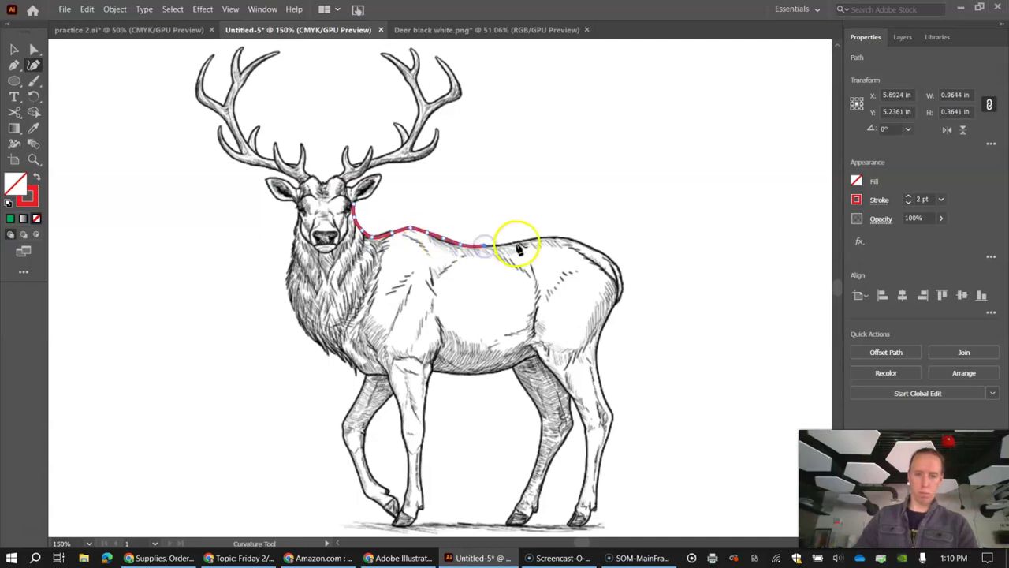
left_click(604, 254)
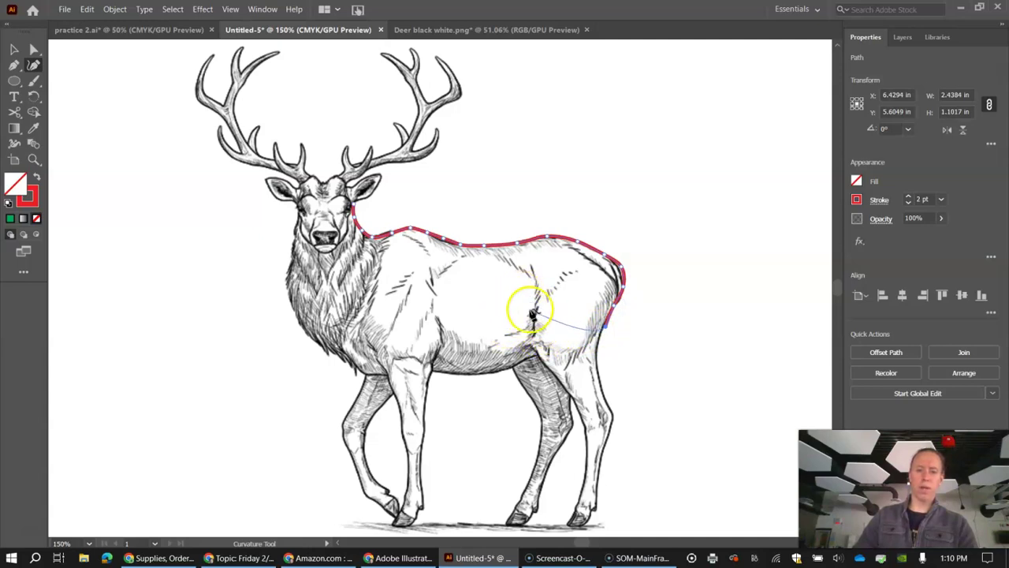
Step: Continue the curved path roughly across the deer's body from the rump to the lower chest
left_click_drag(511, 306, 506, 296)
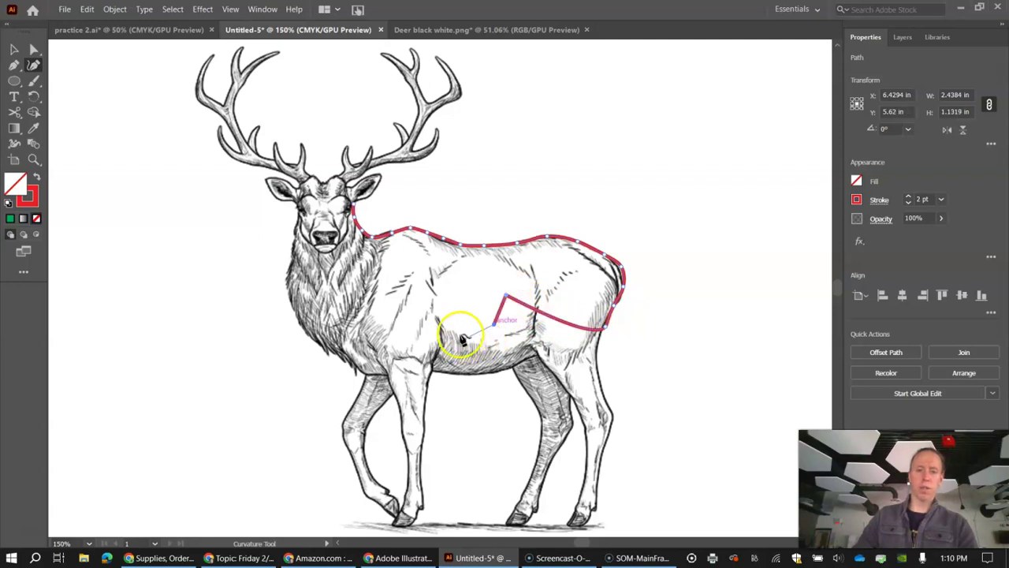
left_click(431, 337)
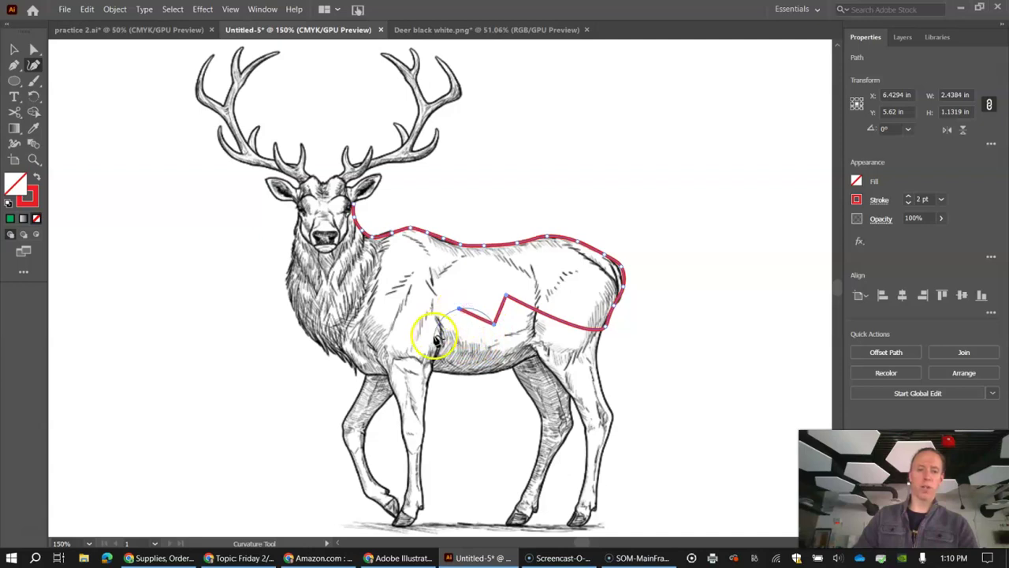
left_click(387, 342)
left_click(303, 329)
Step: Trace up the chest and around the ears and head, closing the path at its starting point beside the eye
left_click(291, 272)
left_click(272, 196)
left_click(273, 171)
left_click(322, 172)
left_click(344, 180)
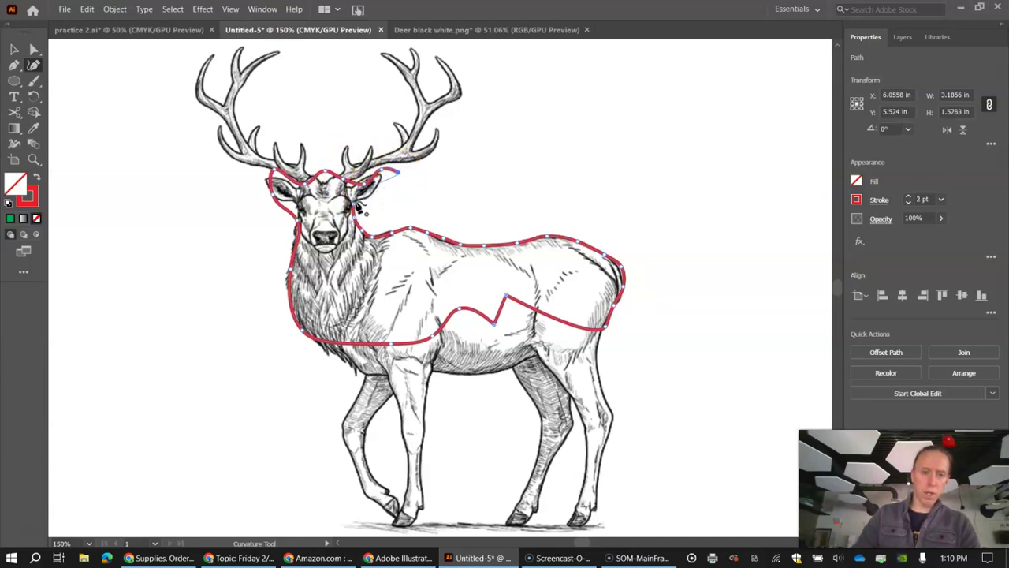
left_click(356, 203)
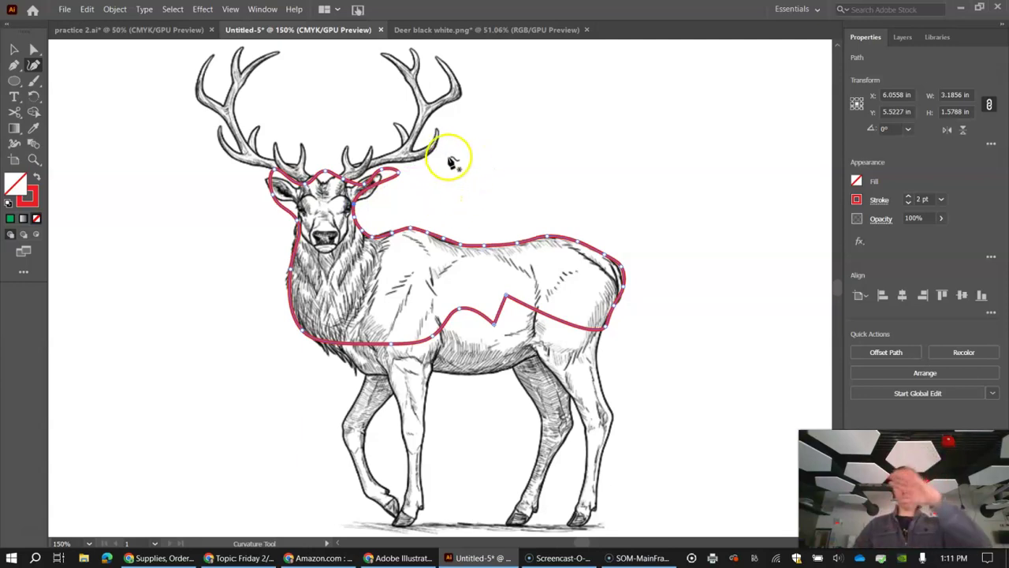
Step: Move the deer image out from under the red outline and delete the image
left_click(13, 50)
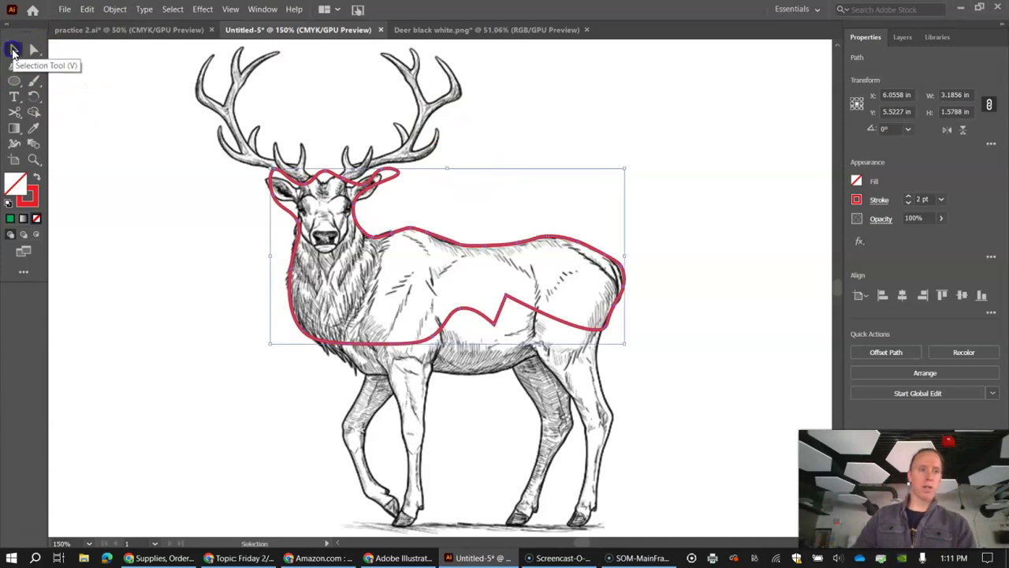
left_click(117, 214)
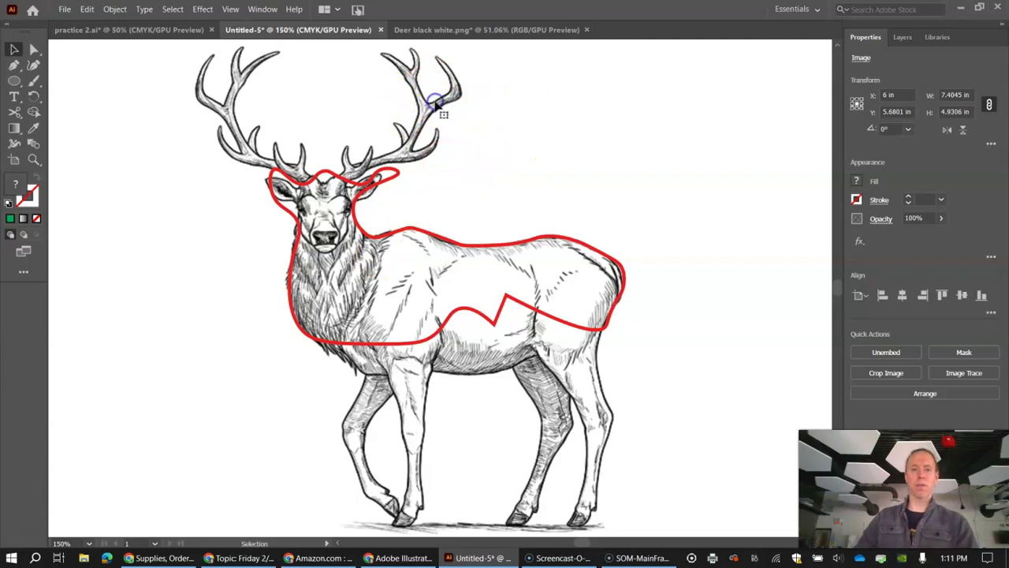
left_click_drag(369, 261, 329, 259)
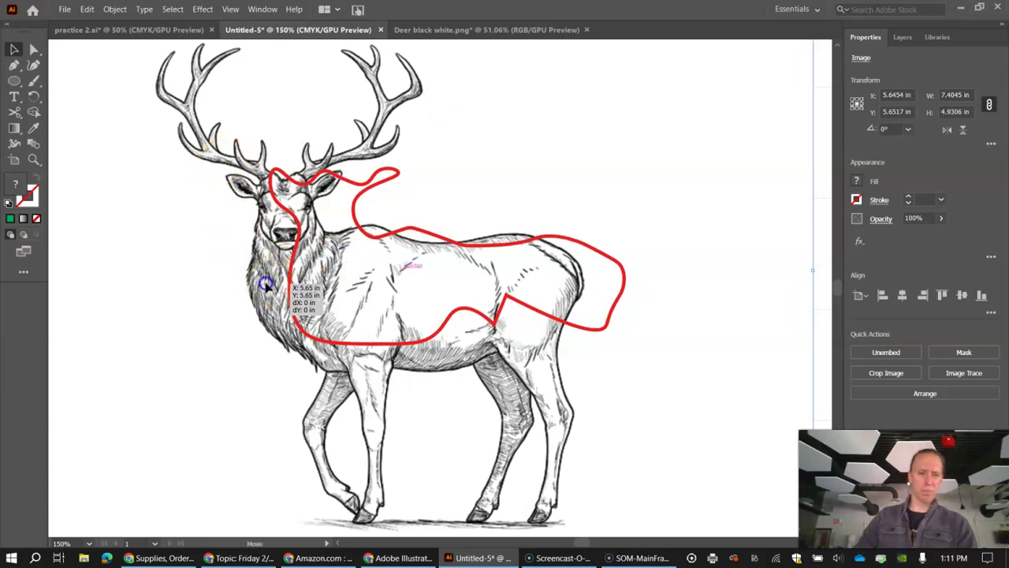
left_click_drag(268, 282, 253, 286)
key("Delete")
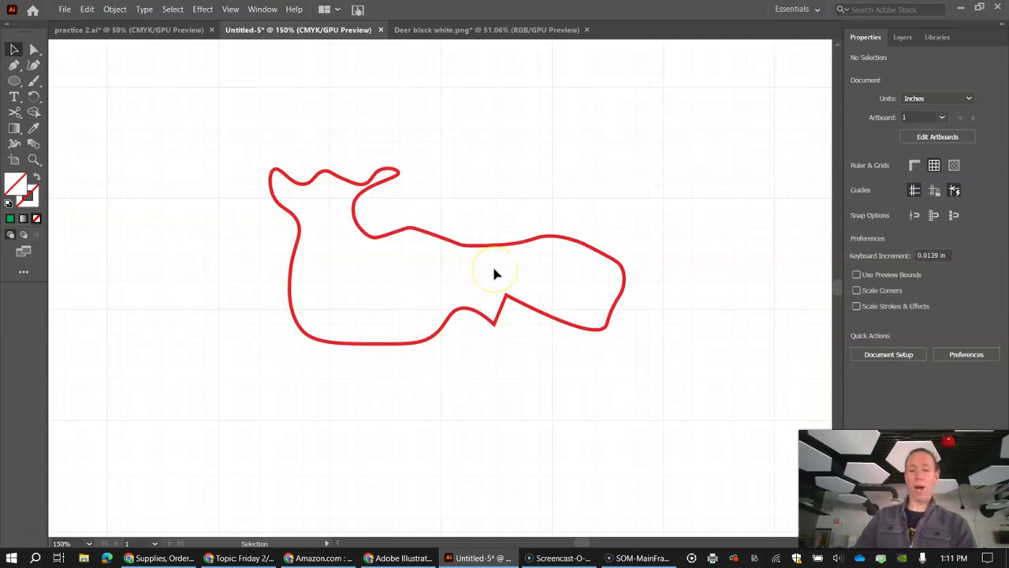
Step: Select the traced deer outline and set its stroke weight to 0.001 pt
left_click_drag(367, 209, 387, 241)
left_click(386, 235)
left_click(238, 154)
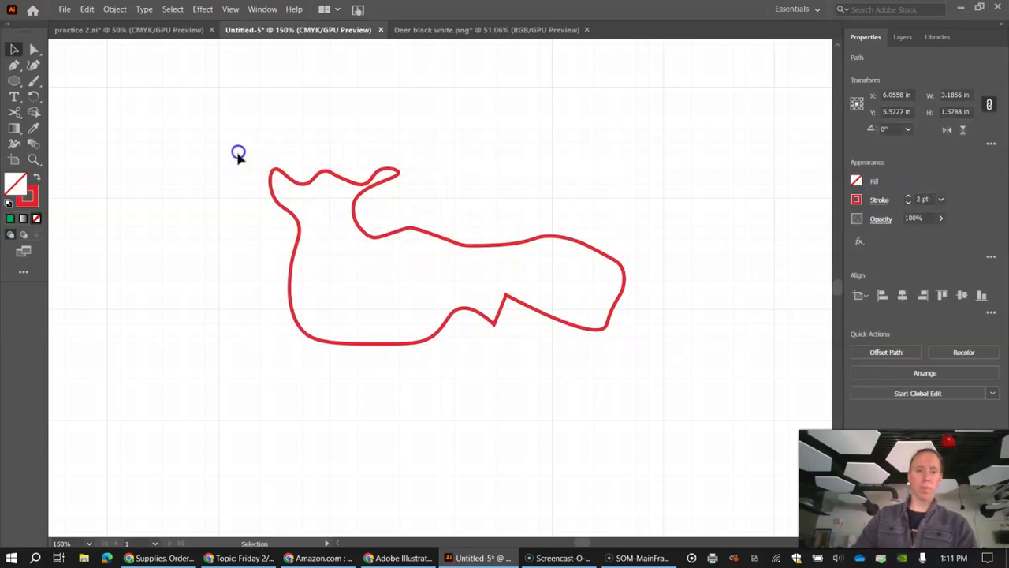
left_click(383, 238)
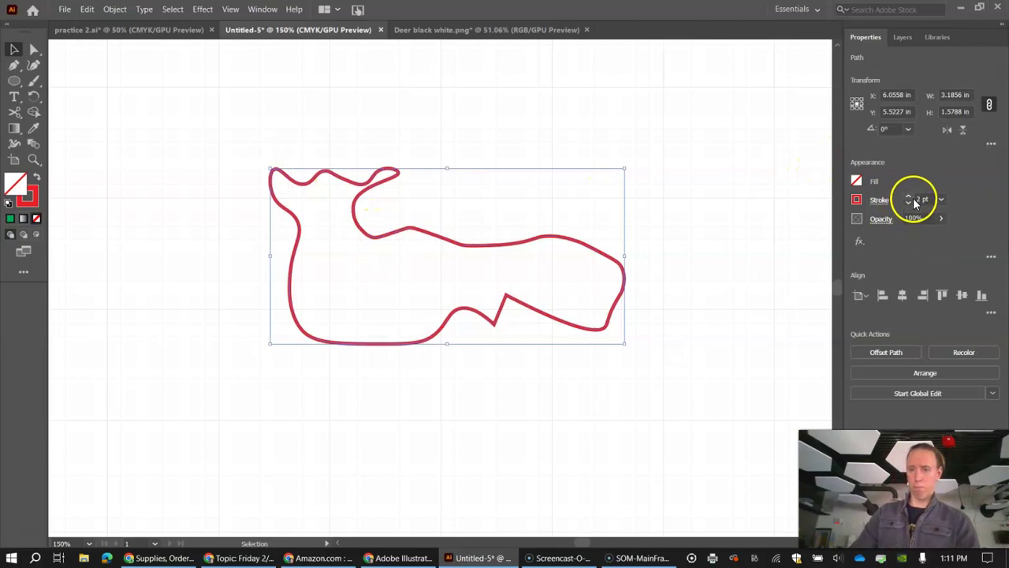
left_click(755, 183)
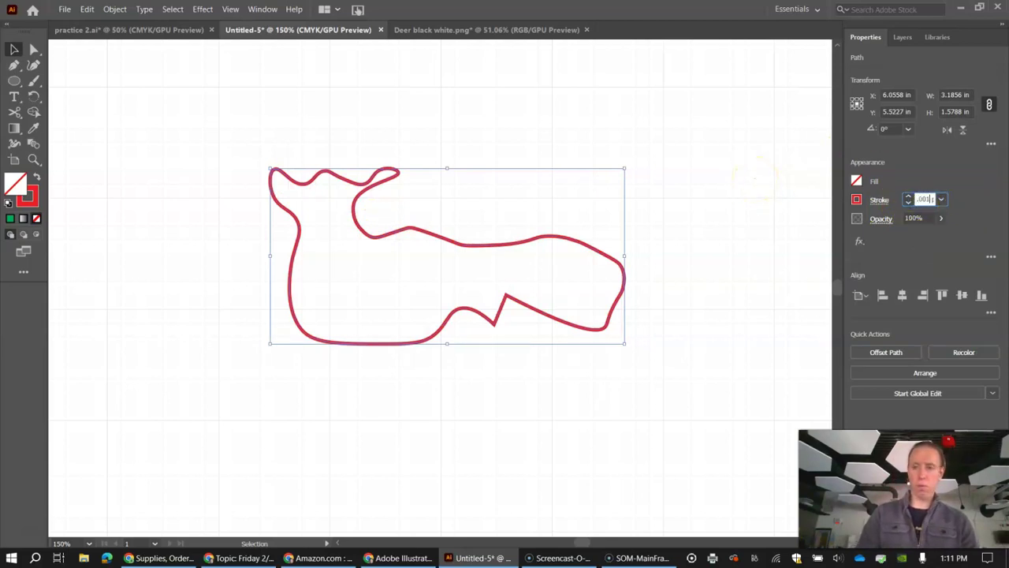
key("Return")
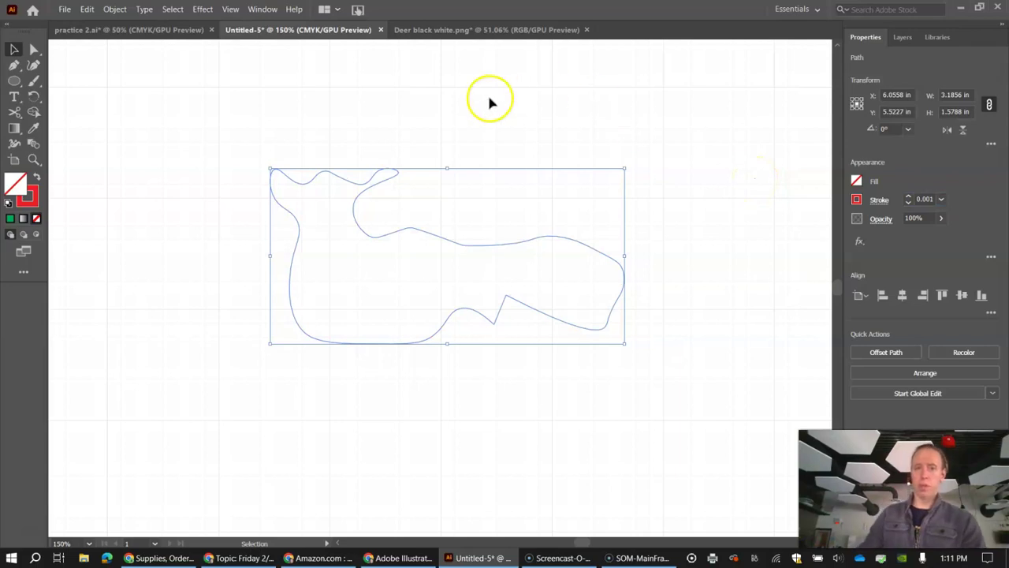
Step: Change the outline's stroke color to black and deselect the outline
left_click(856, 199)
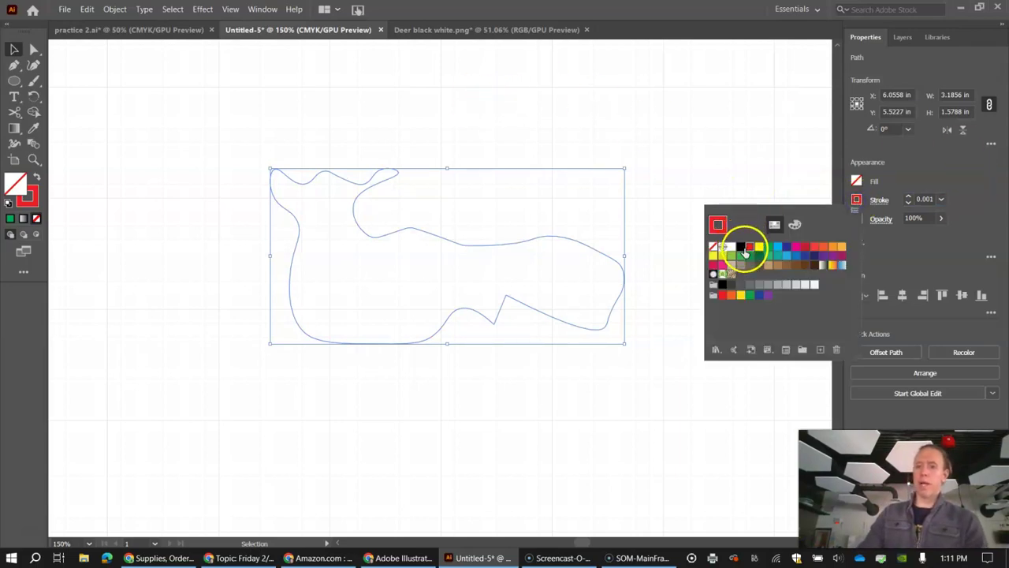
left_click(745, 249)
left_click(14, 48)
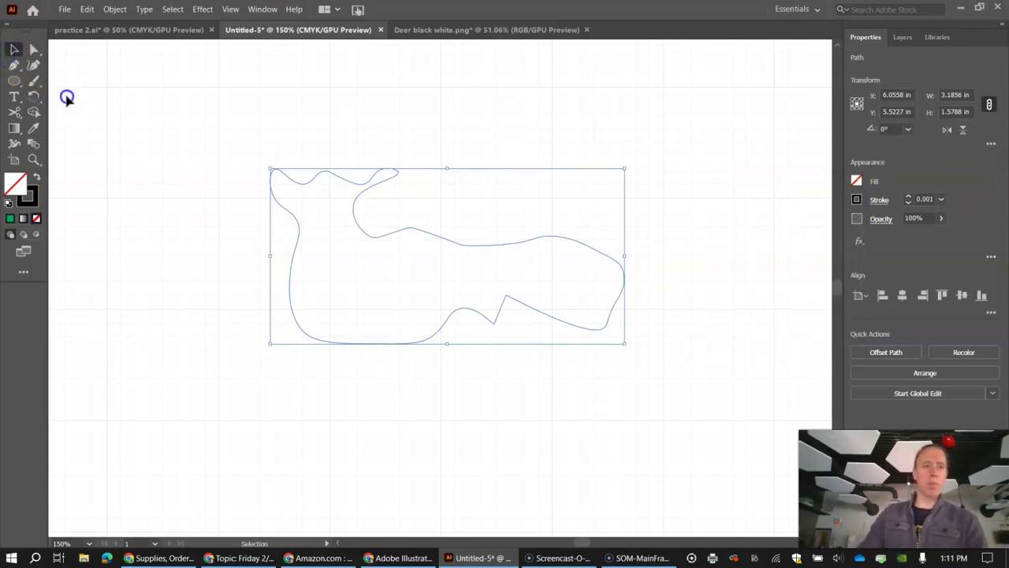
left_click(67, 100)
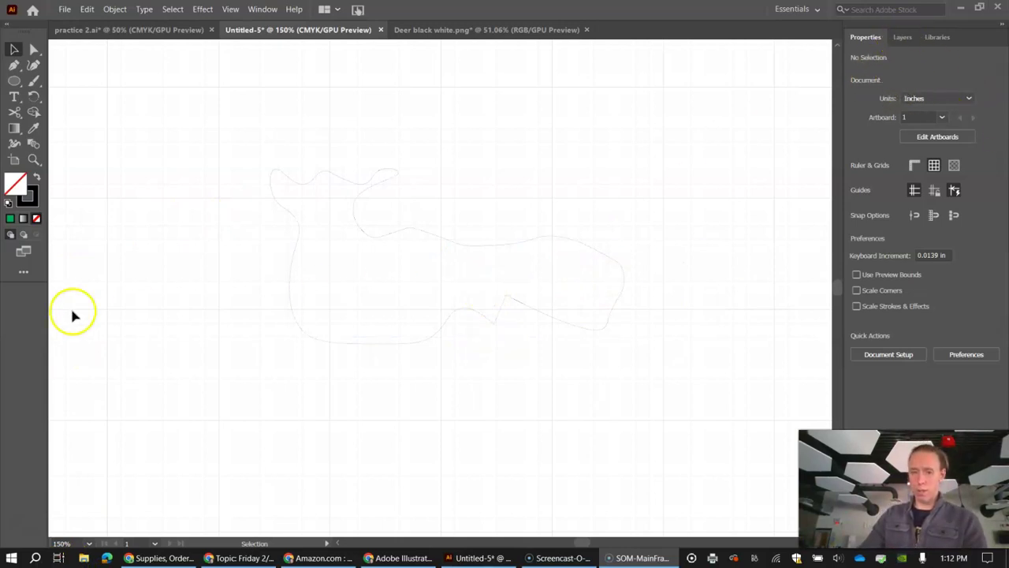
Step: Set the deer outline's stroke weight to 2 pt and shift the outline slightly down and to the right
left_click(282, 173)
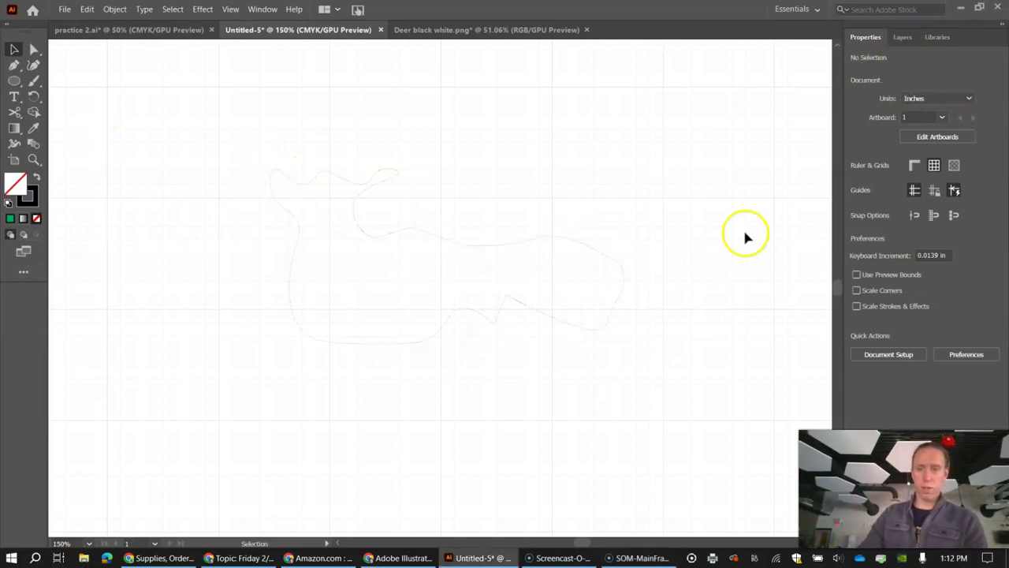
left_click(507, 243)
left_click(908, 197)
left_click(908, 197)
left_click(908, 197)
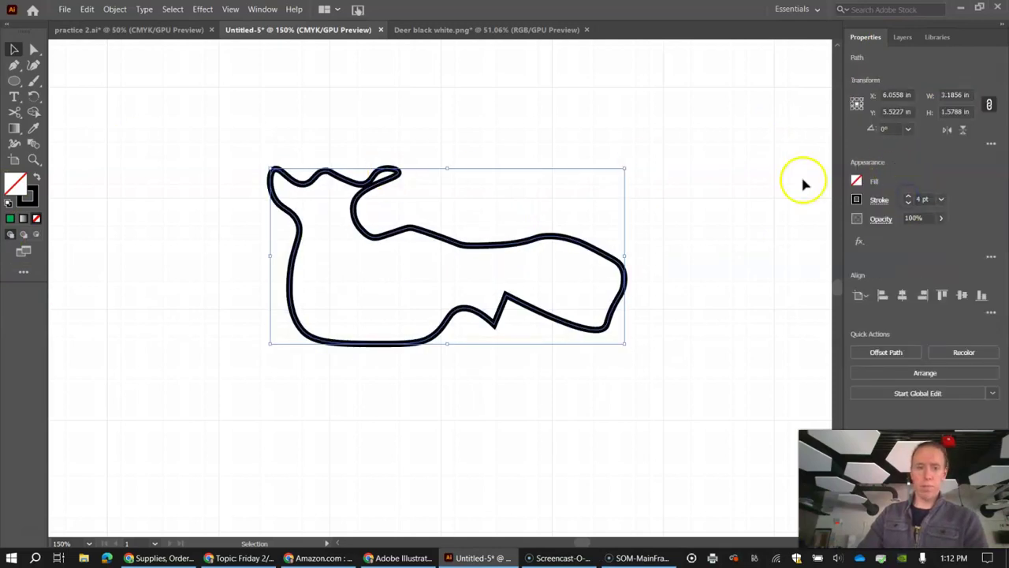
left_click(909, 203)
left_click(910, 202)
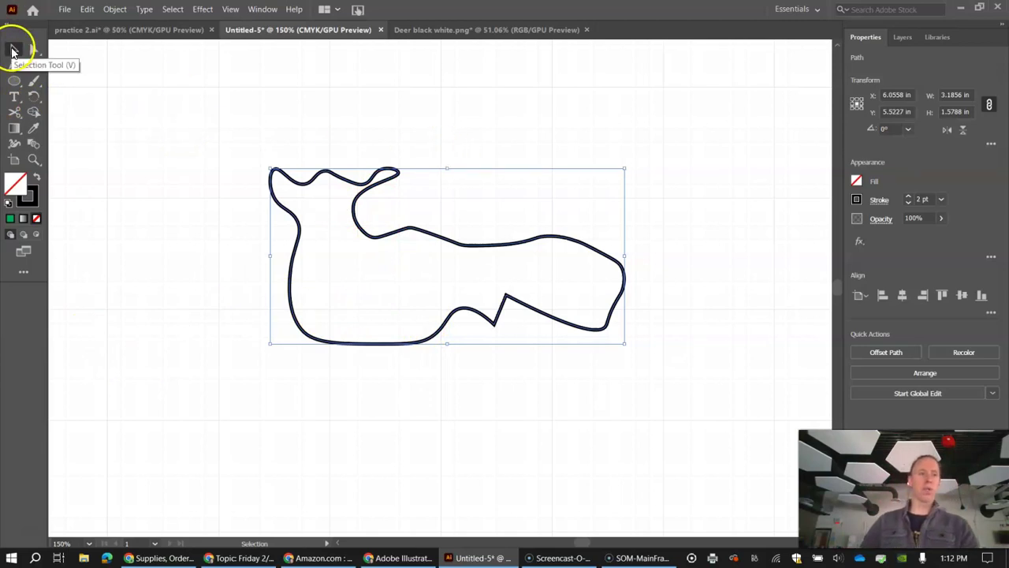
mouse_move(444, 242)
left_mouse_down()
mouse_move(394, 198)
mouse_move(544, 234)
mouse_move(501, 260)
mouse_move(452, 248)
left_mouse_up()
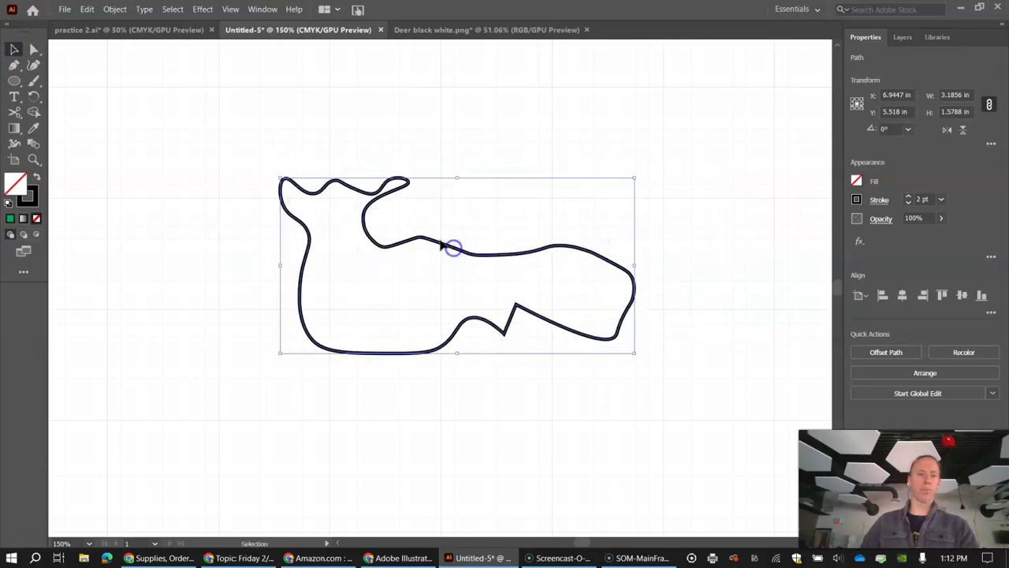
Step: Shift the whole deer outline slightly down and to the right with the Direct Selection tool, and deselect it
left_click(34, 50)
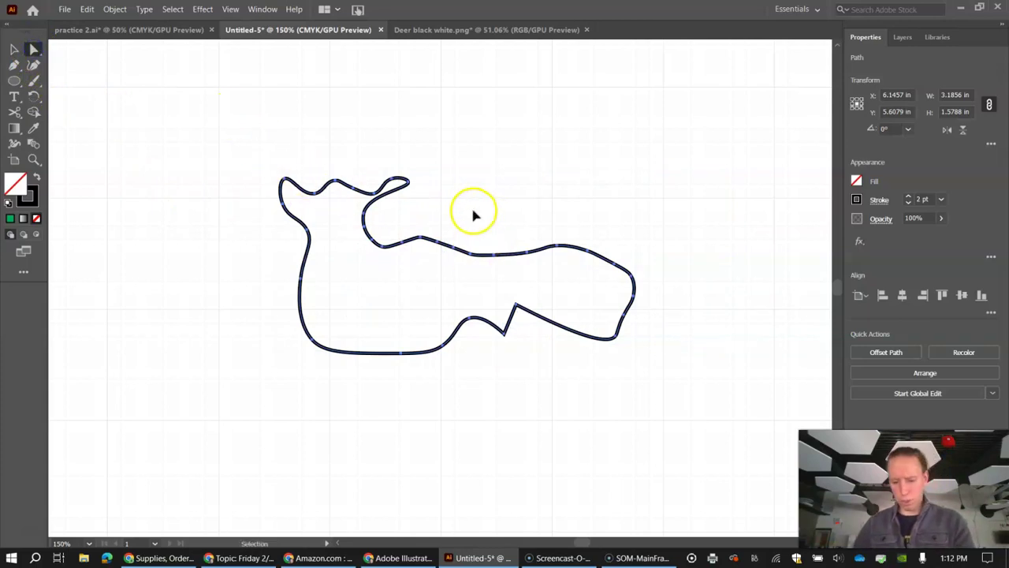
scroll(474, 215, "up", 2)
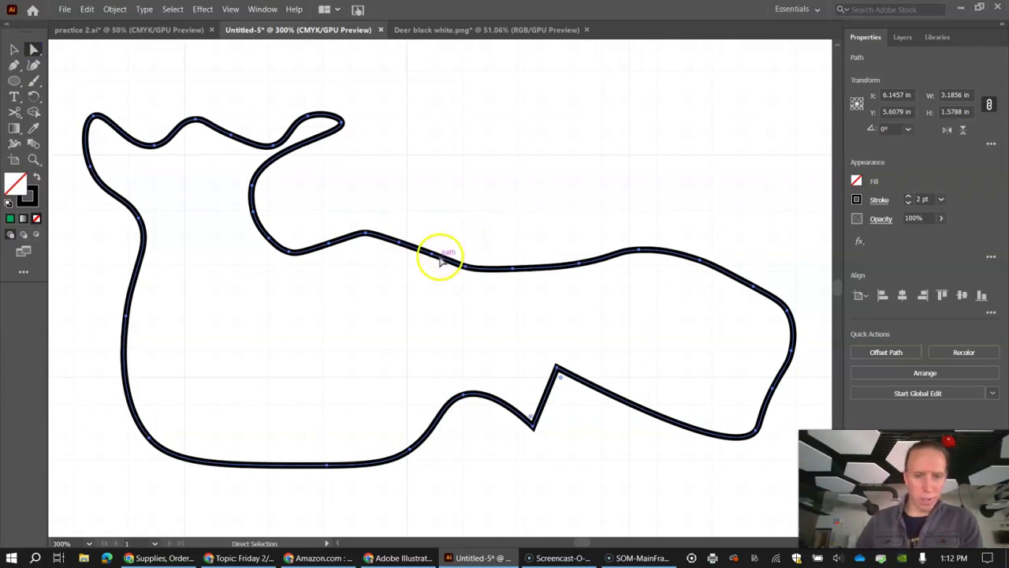
left_click_drag(401, 247, 420, 257)
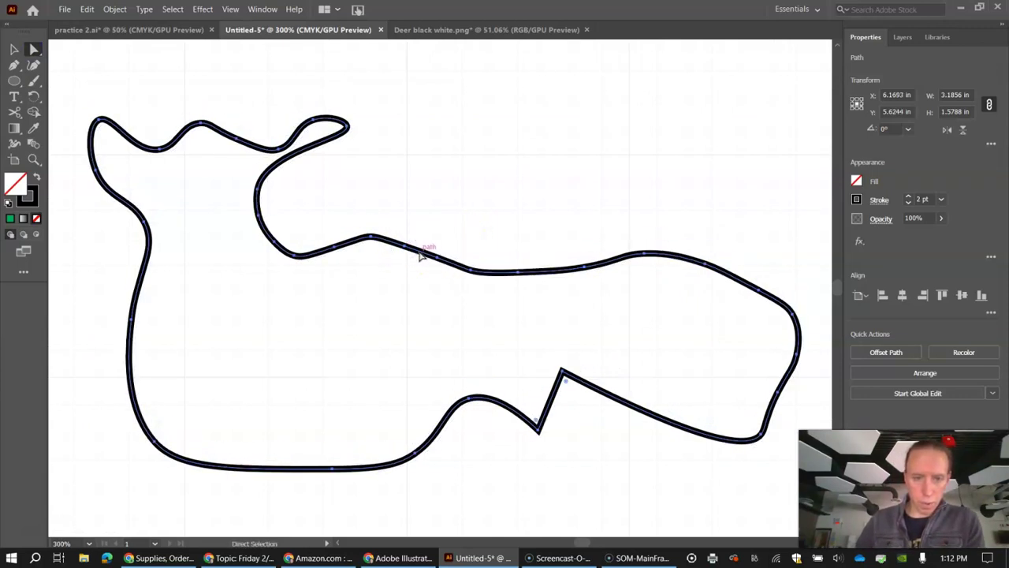
left_click(423, 253)
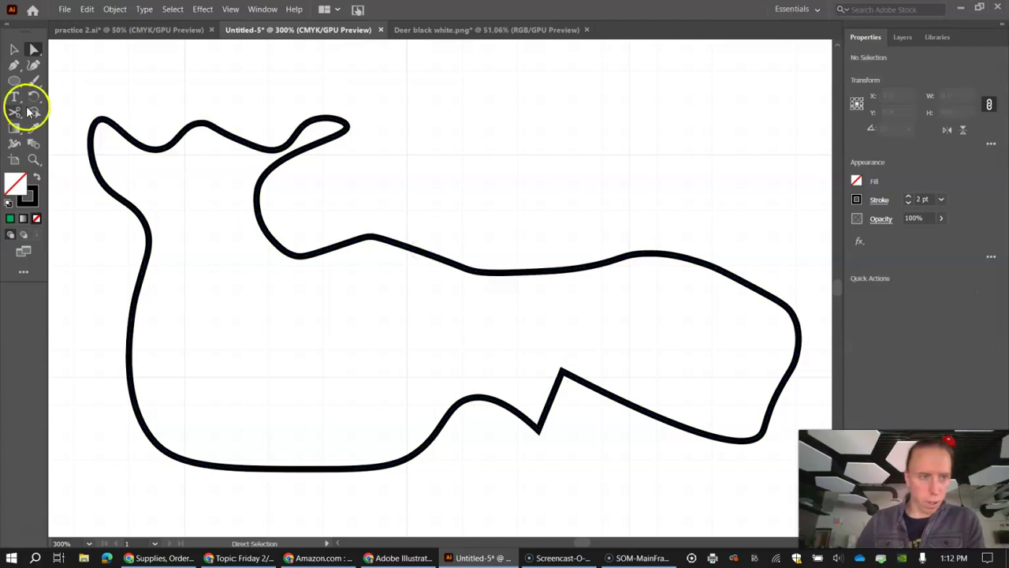
Step: Reshape the deer's back by moving individual anchor points to raise humps behind the neck and along the middle of the back
left_click(34, 50)
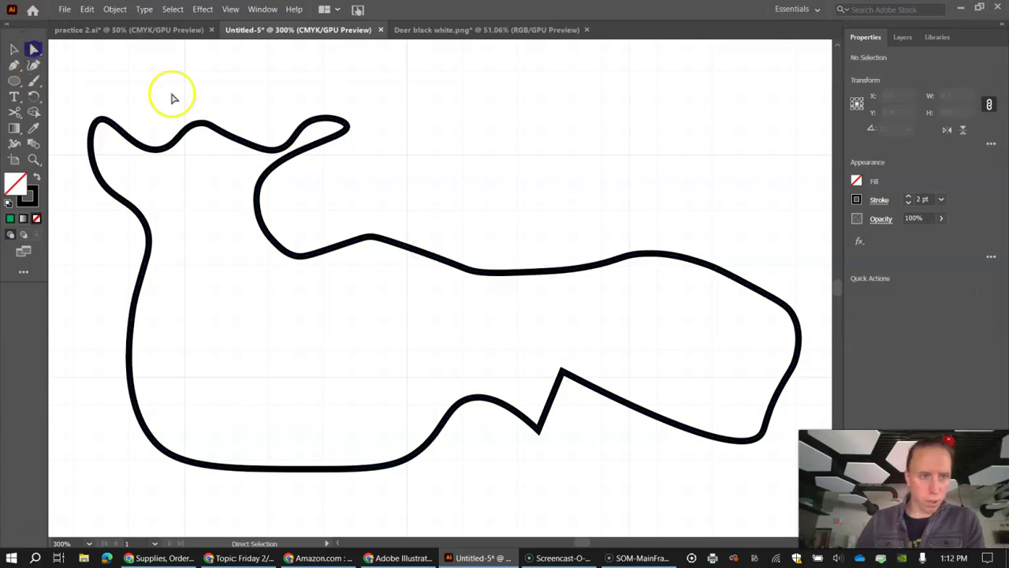
left_click(438, 261)
mouse_move(437, 261)
left_mouse_down()
mouse_move(442, 237)
mouse_move(405, 232)
mouse_move(406, 214)
left_mouse_up()
left_click(415, 251)
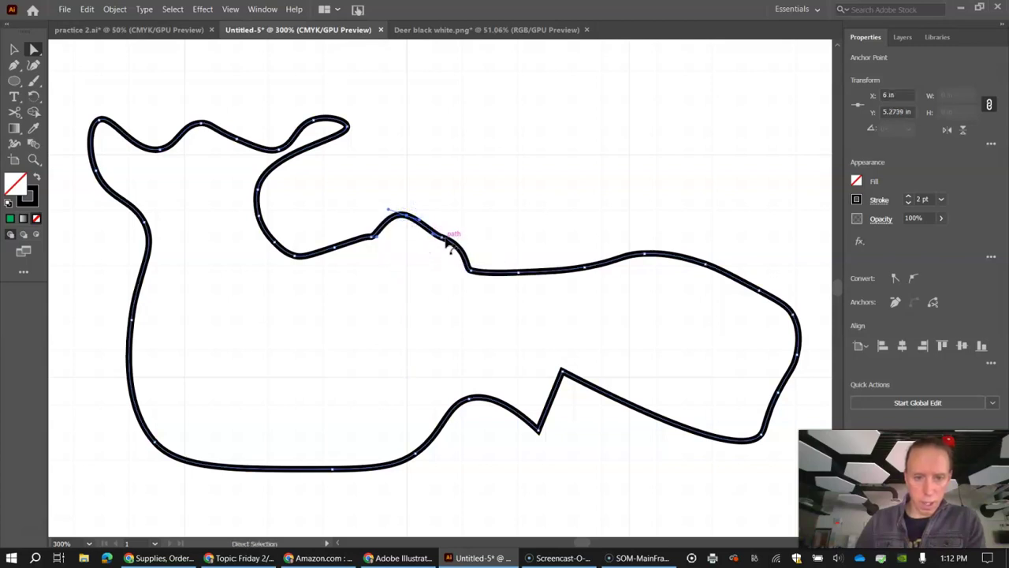
left_click_drag(442, 241, 586, 225)
left_click(422, 223)
left_click_drag(518, 276, 533, 241)
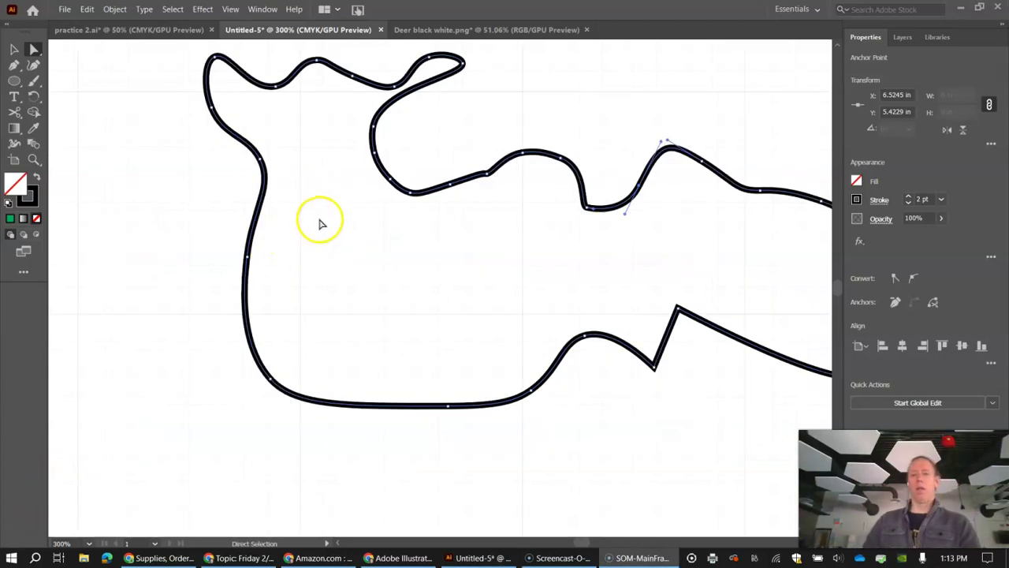
Step: Draw an open-topped, U-shaped leg about 0.25 in wide and 1 in tall below the deer's belly with the Curvature tool
scroll(321, 223, "down", 5)
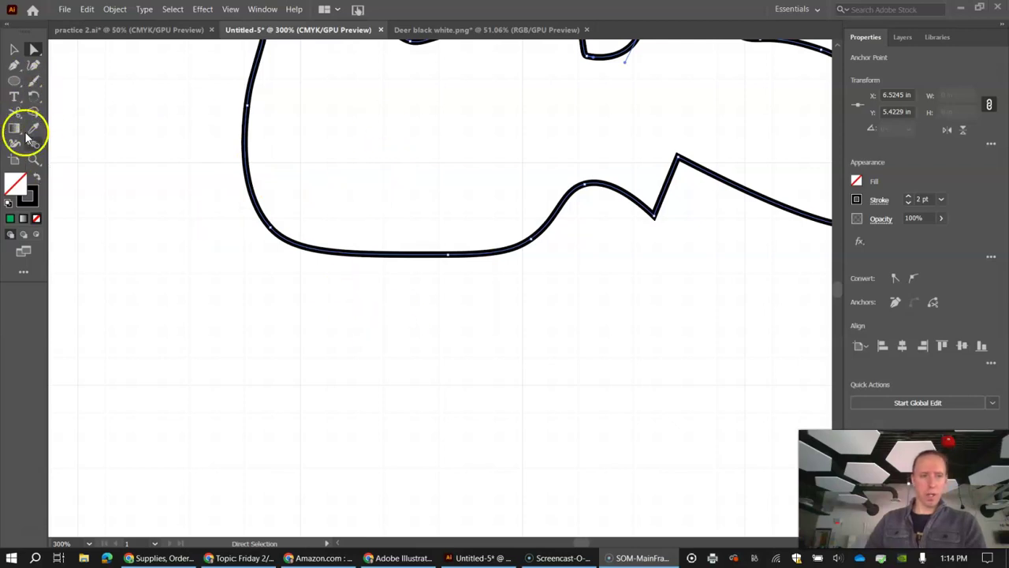
left_click(33, 64)
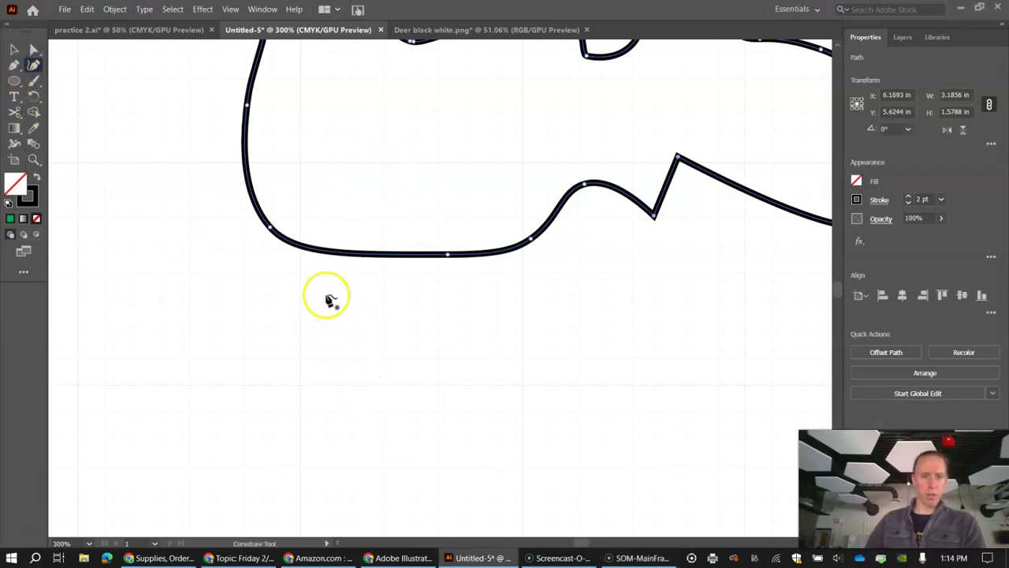
left_click(334, 292)
left_click(334, 371)
left_click(322, 457)
left_click(334, 496)
left_click(365, 511)
left_click(374, 473)
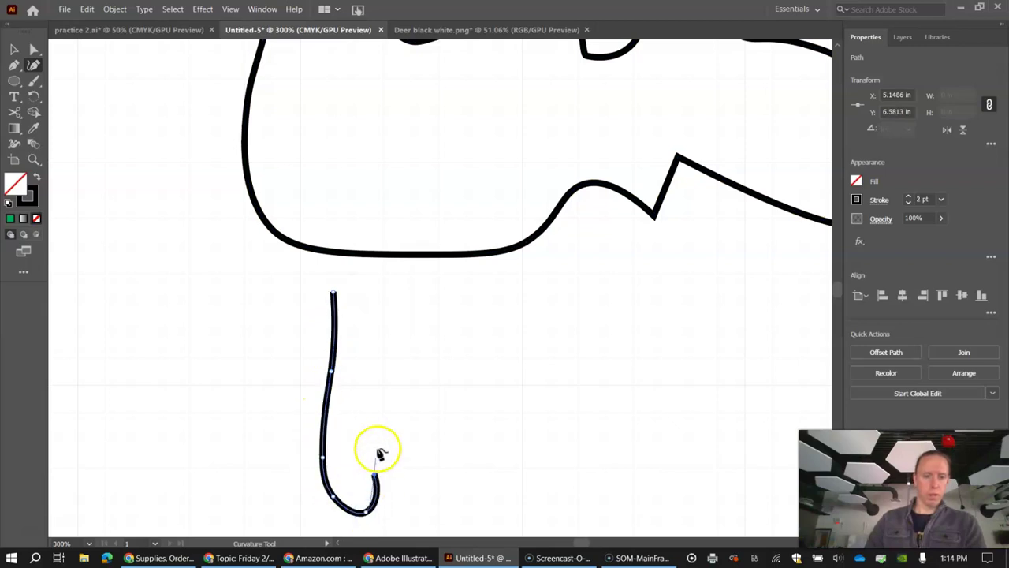
left_click(378, 370)
left_click(379, 321)
left_click(376, 297)
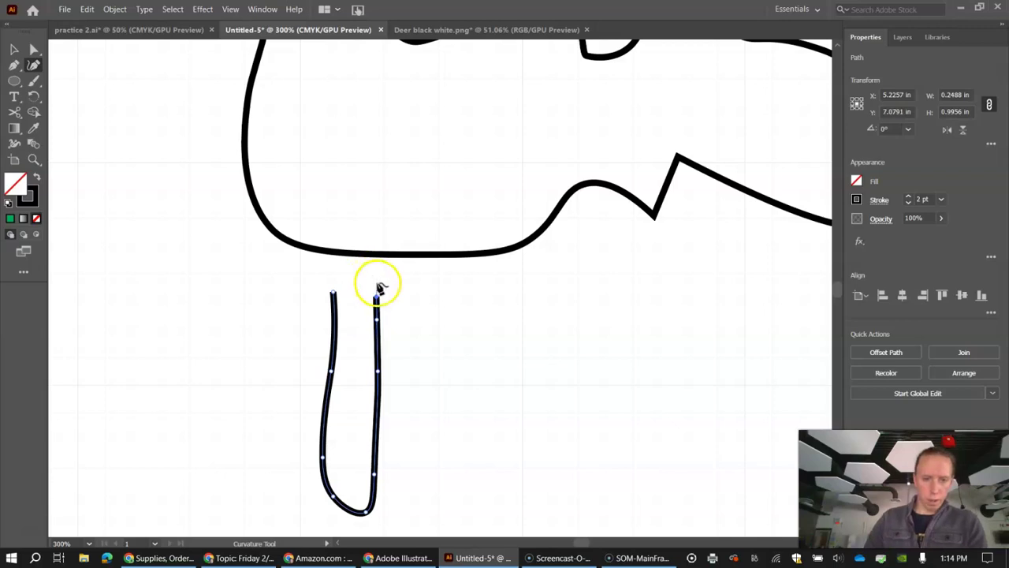
right_click(376, 283)
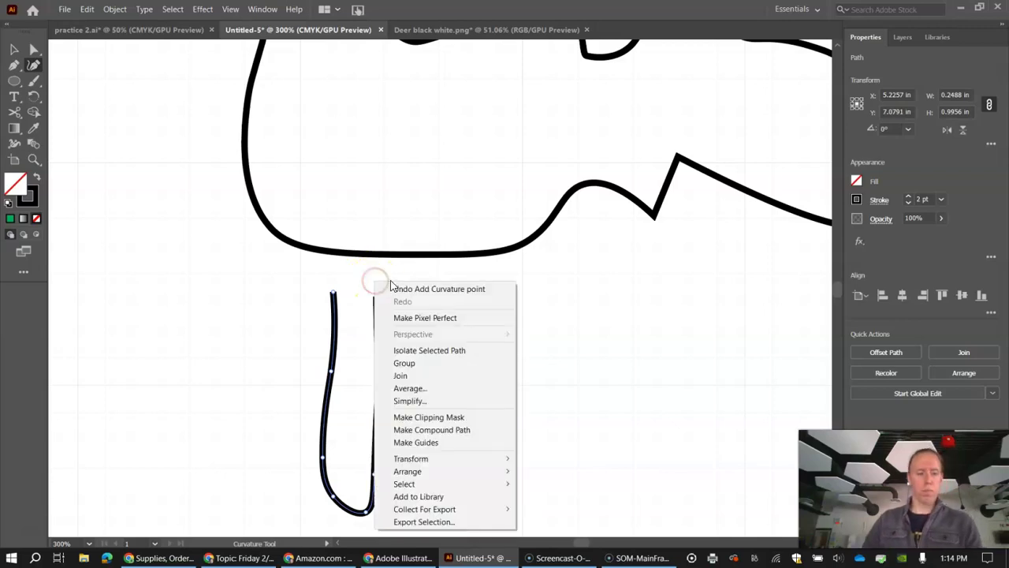
key("Escape")
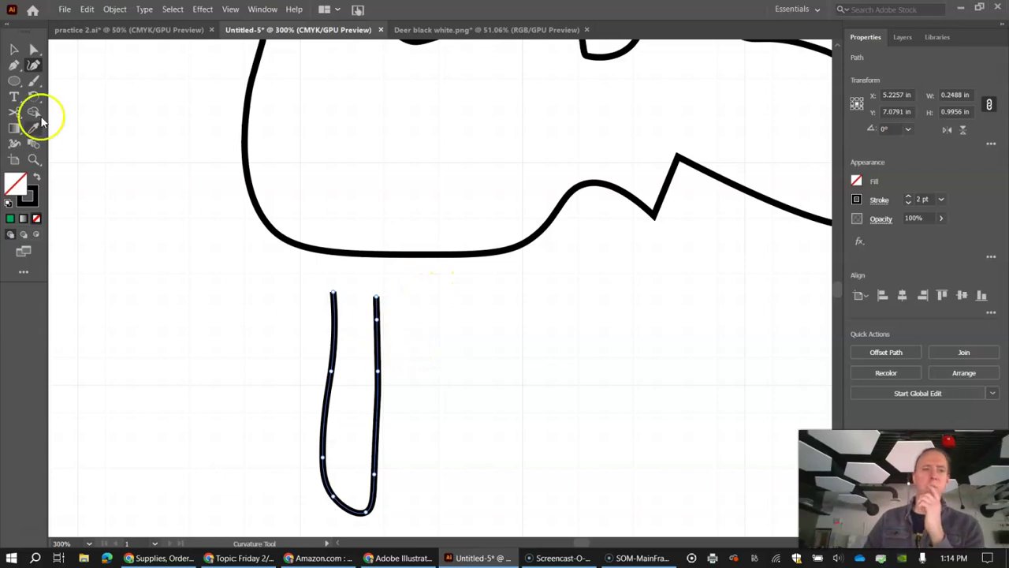
Step: Move the leg up so its open ends meet the belly line, and deselect it
left_click(14, 49)
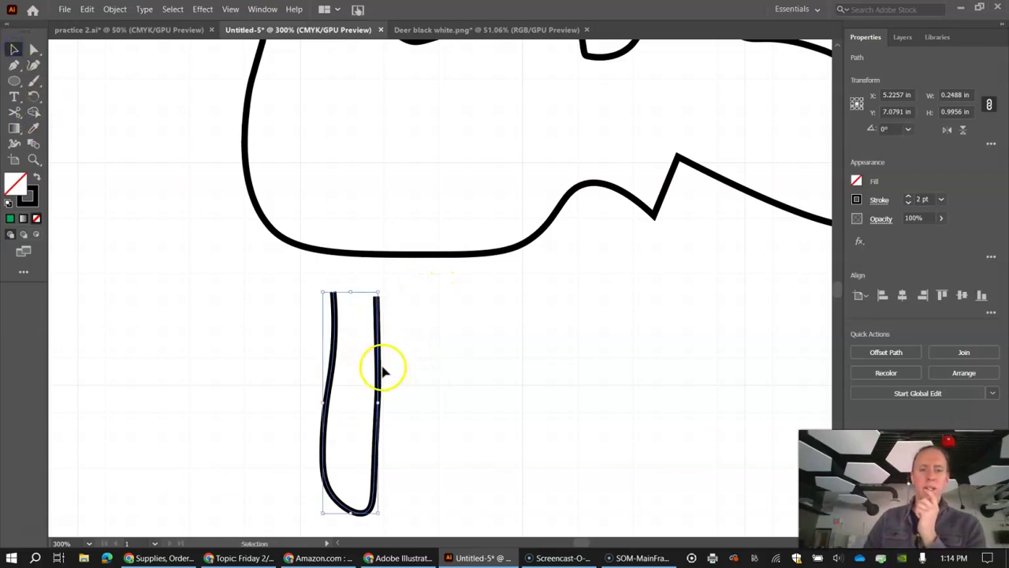
left_click(382, 339)
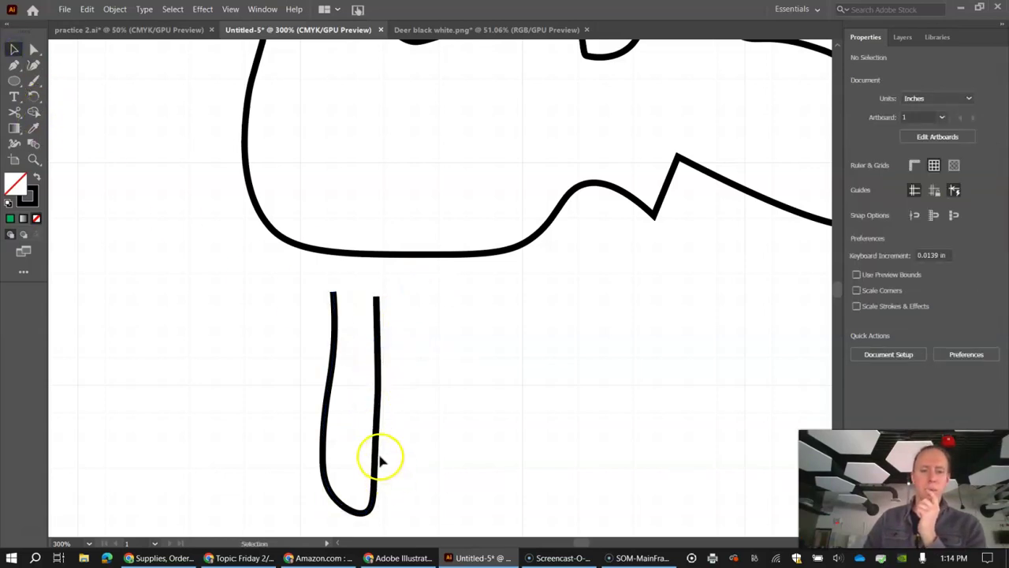
left_click(377, 453)
left_click_drag(378, 454, 381, 413)
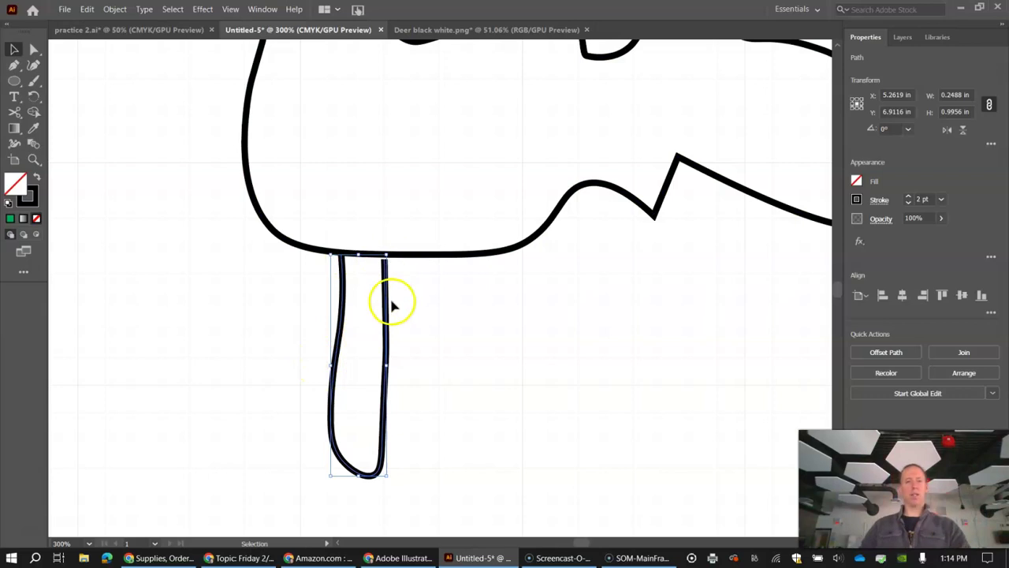
left_click(274, 283)
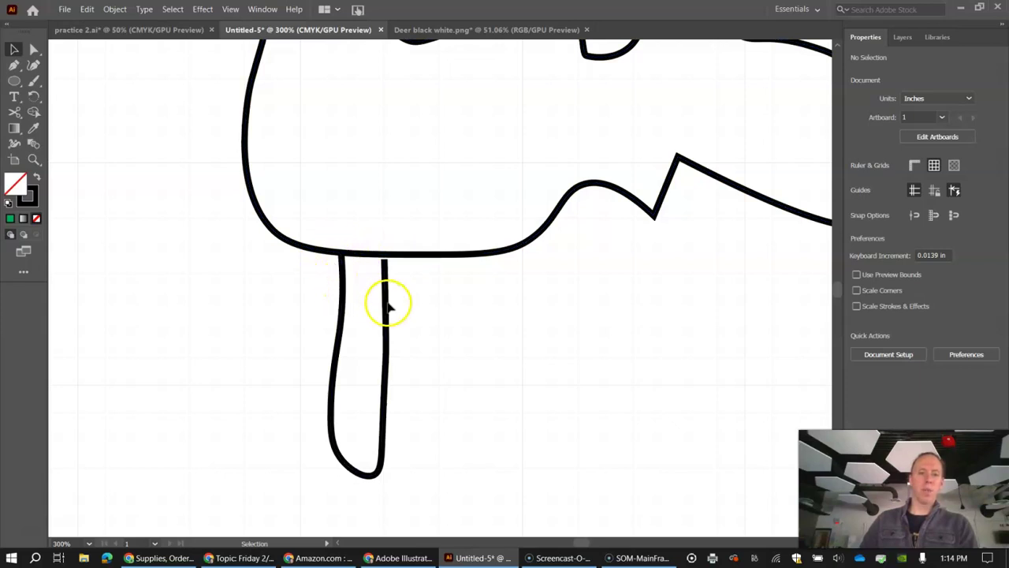
Step: Pull the leg away from the belly, duplicate it, and place the copy beside it below the body
left_click_drag(384, 297, 331, 328)
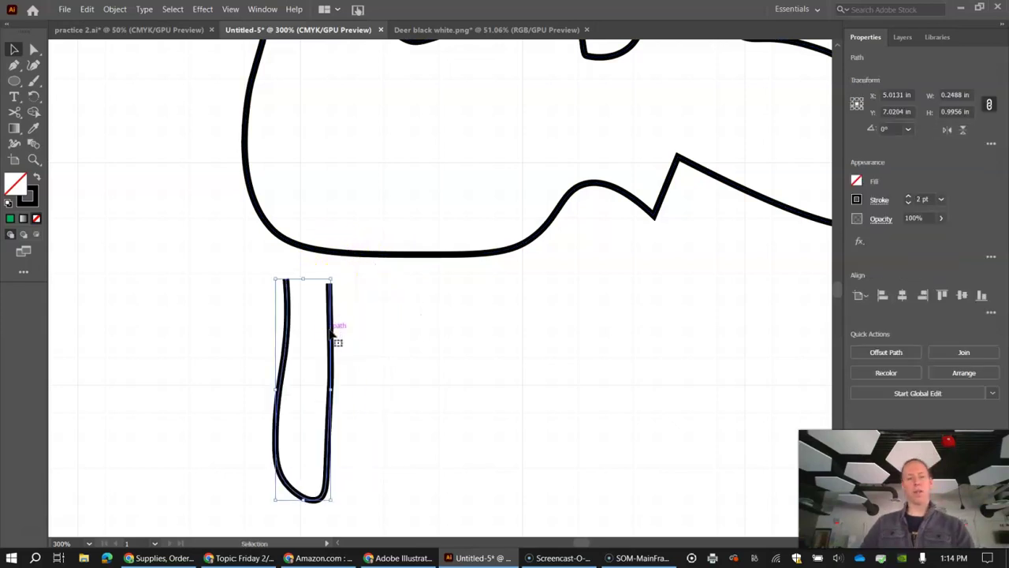
key("ctrl+c")
key("ctrl+v")
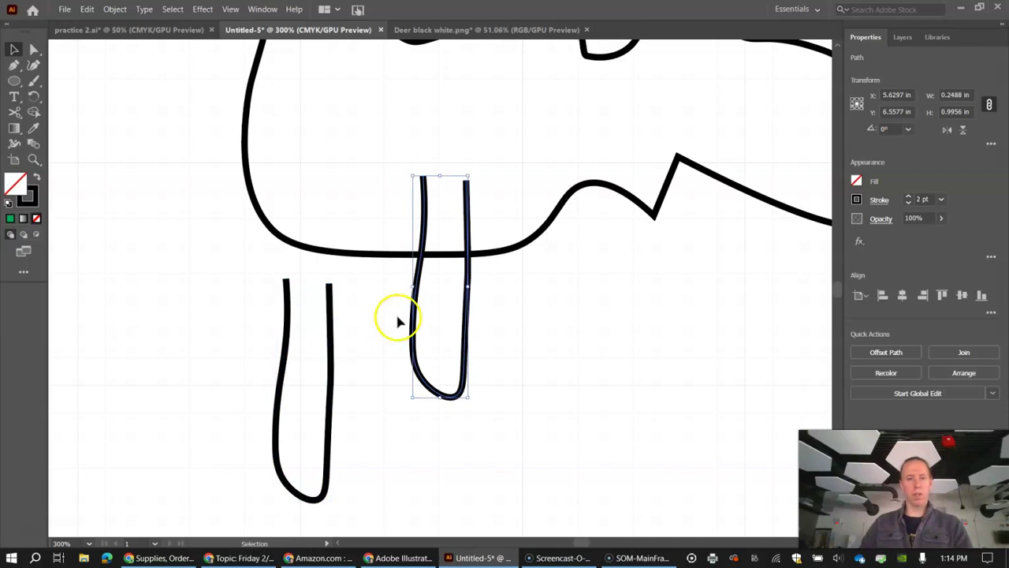
left_click_drag(471, 266, 459, 378)
Step: Move both legs up so their open ends meet the belly line side by side
left_click_drag(332, 335, 365, 313)
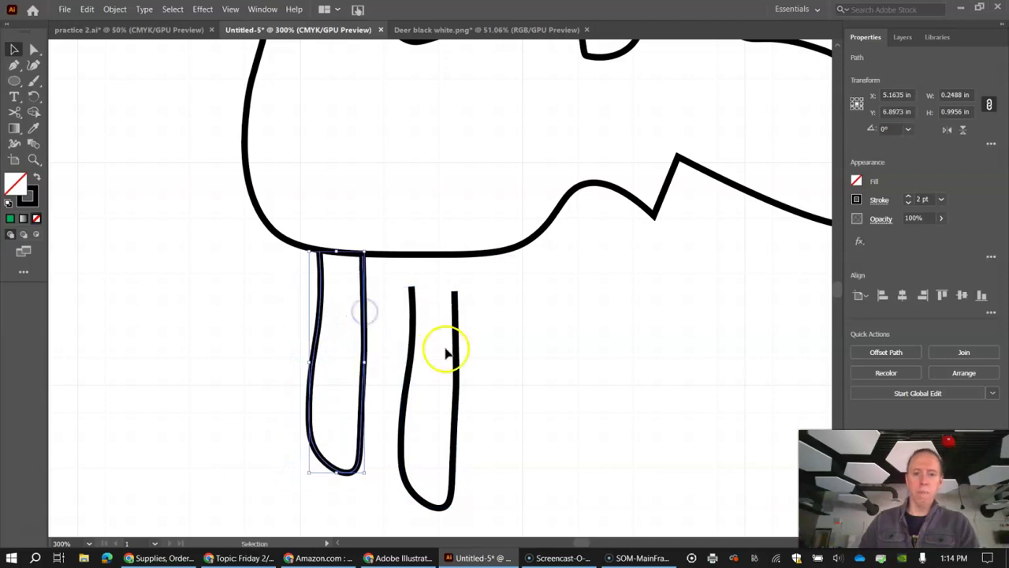
left_click_drag(455, 350, 441, 316)
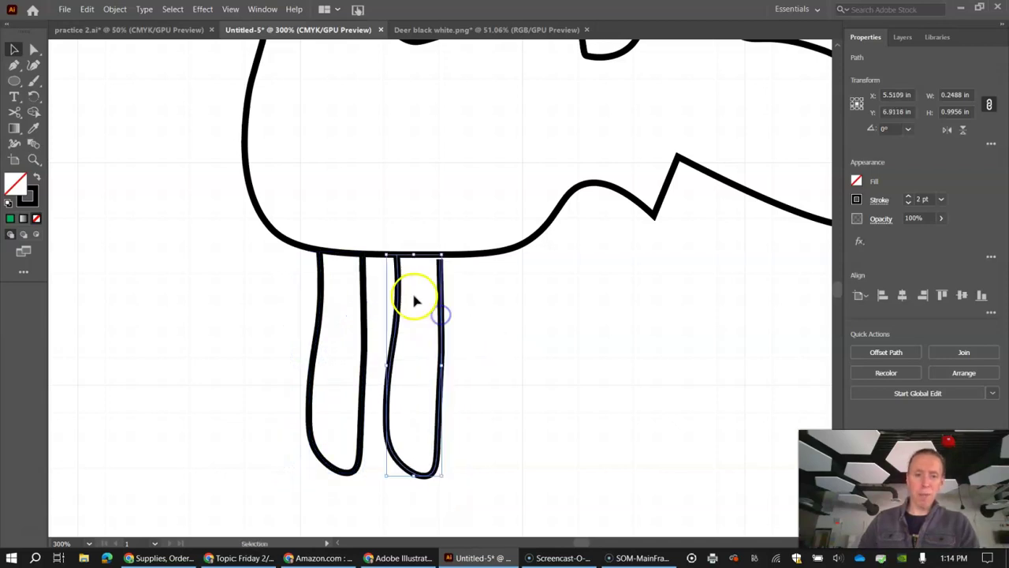
scroll(405, 304, "up", 4)
scroll(412, 317, "down", 3)
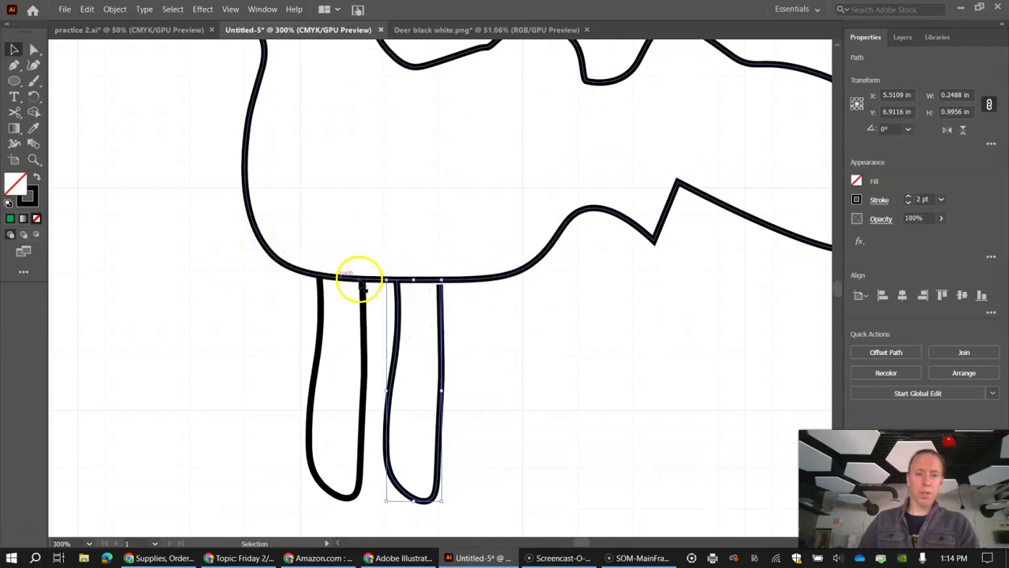
Step: Lower both legs slightly to leave a small gap between their open ends and the belly line, and deselect them
left_click_drag(446, 335, 462, 354)
left_click_drag(368, 333, 369, 345)
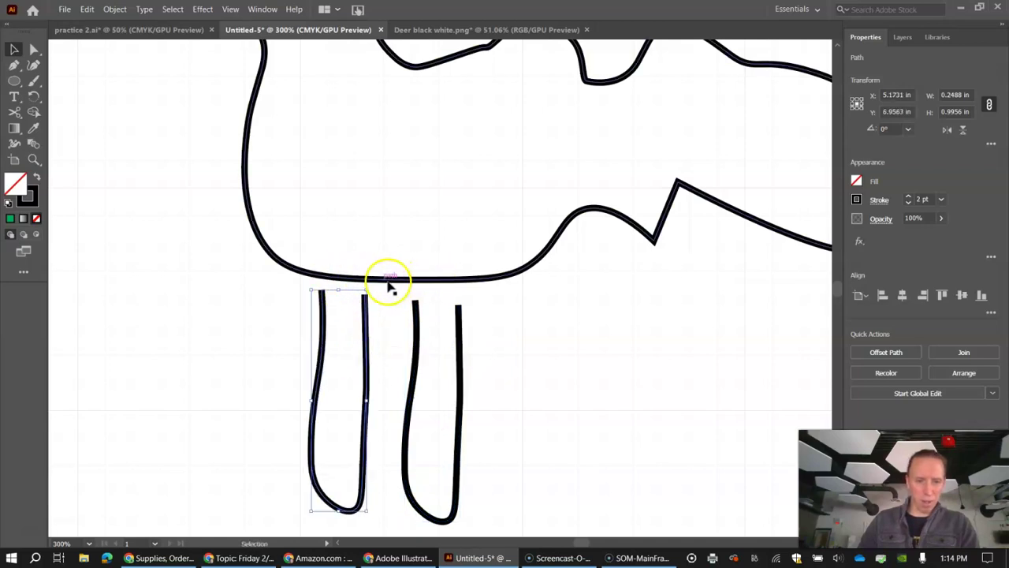
key("ctrl+equal")
key("ctrl+equal")
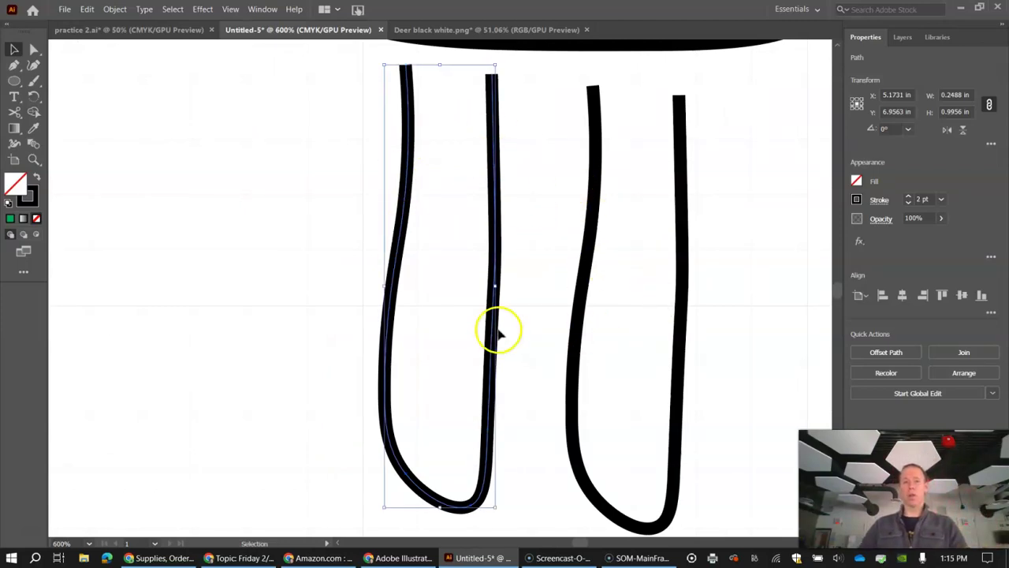
scroll(536, 311, "up", 4)
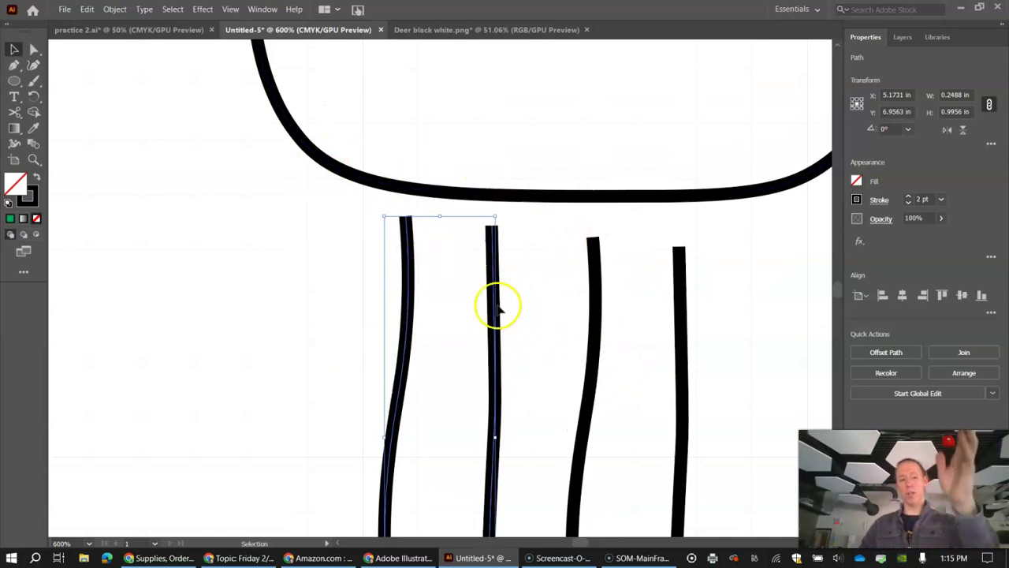
scroll(495, 292, "up", 4)
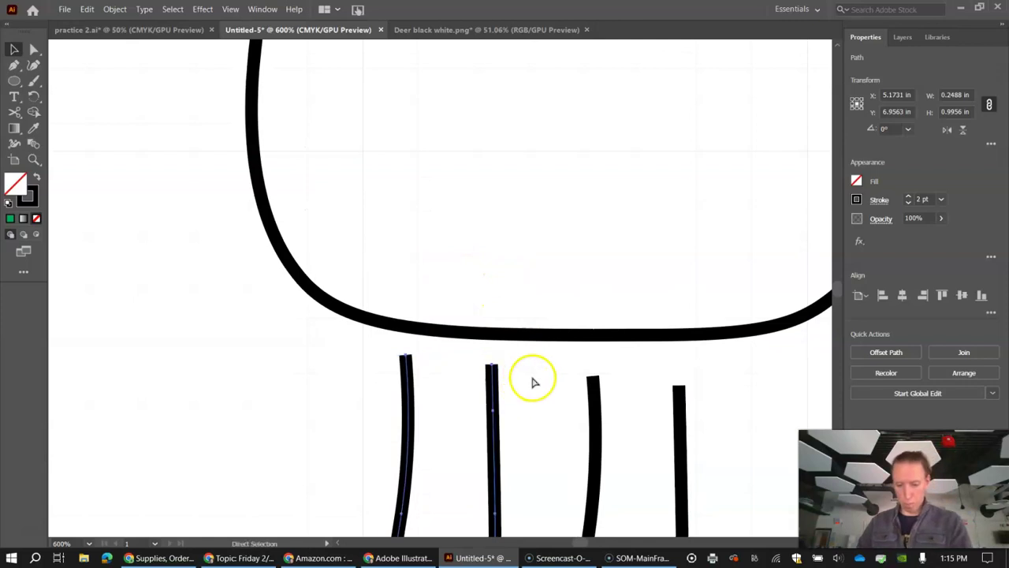
key("ctrl+equal")
scroll(536, 405, "up", 3)
scroll(538, 407, "up", 6)
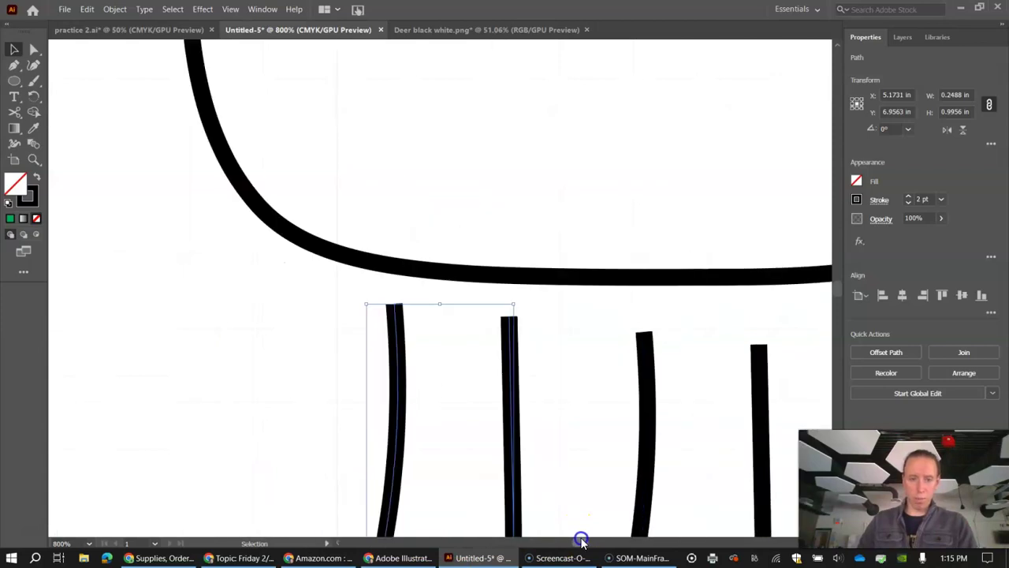
left_click_drag(581, 540, 581, 541)
left_click(136, 321)
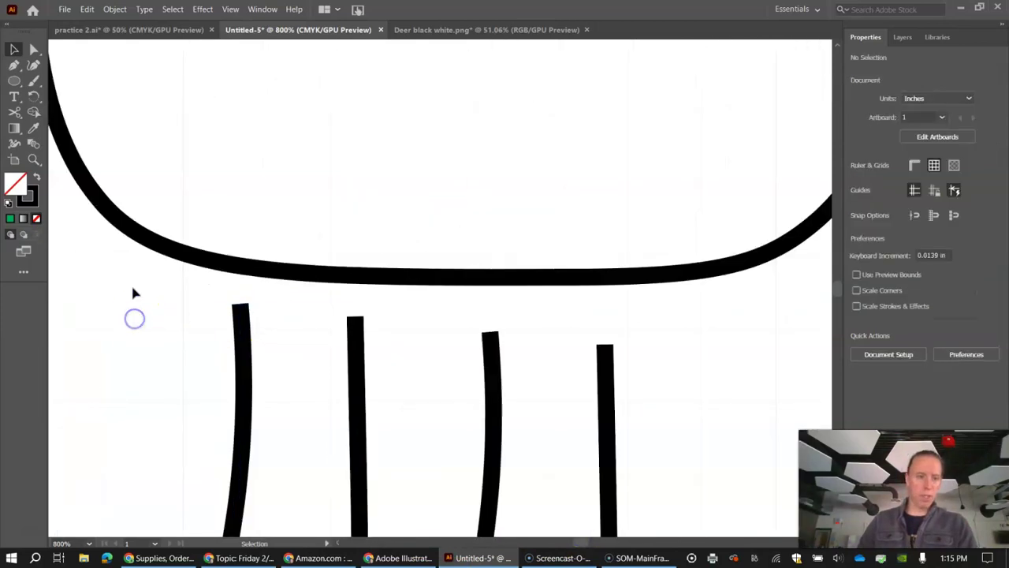
Step: Try deleting the belly segment above the legs with the Direct Selection tool, and restore it
left_click(33, 50)
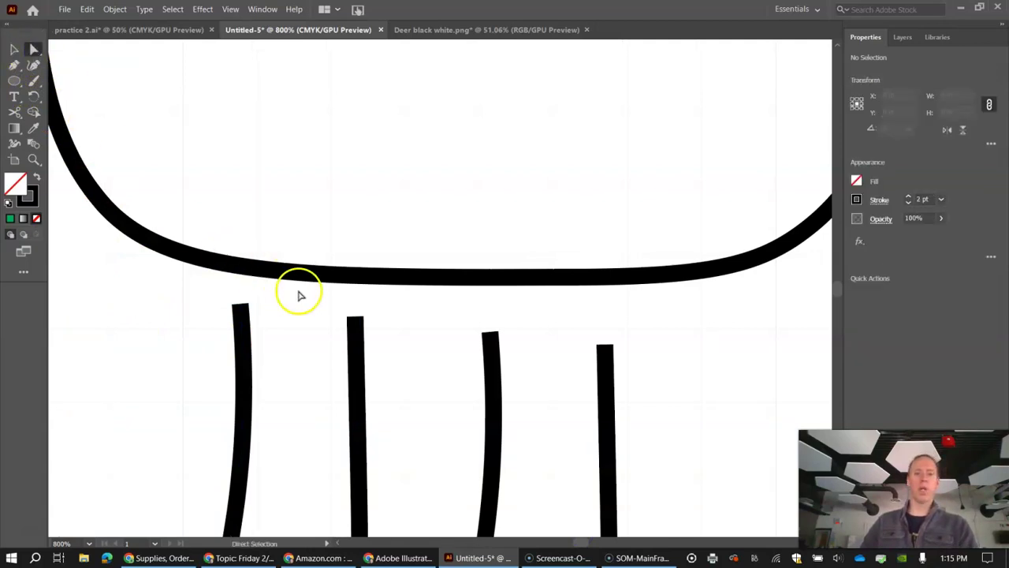
left_click(352, 276)
left_click(418, 276)
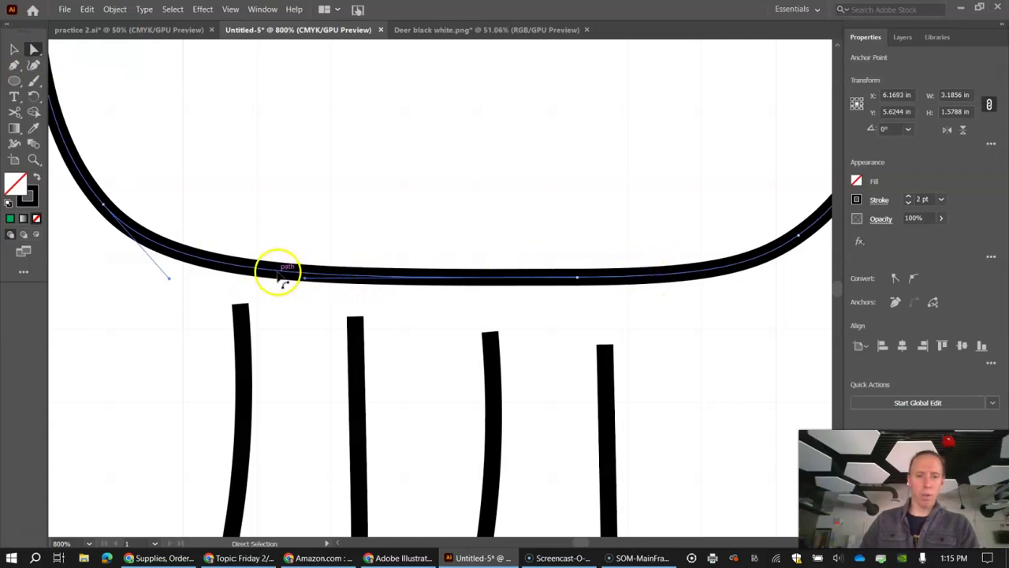
left_click(379, 276)
left_click(384, 278)
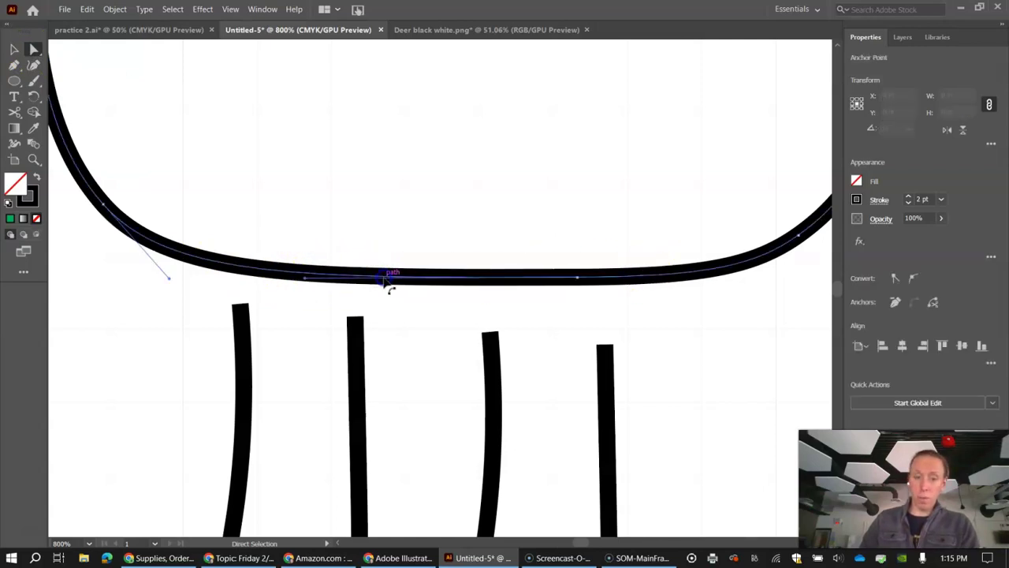
left_click(442, 280)
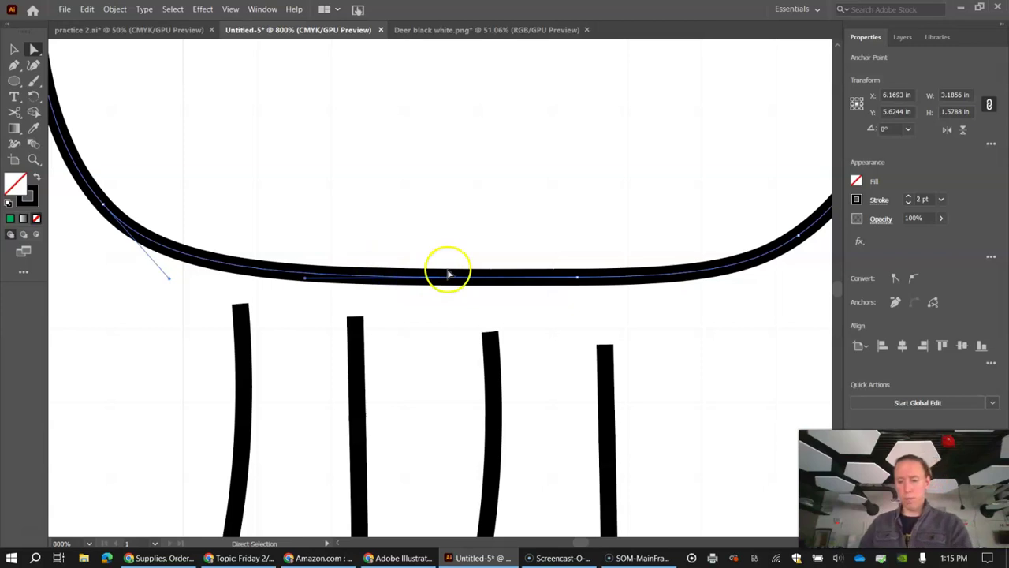
key("Delete")
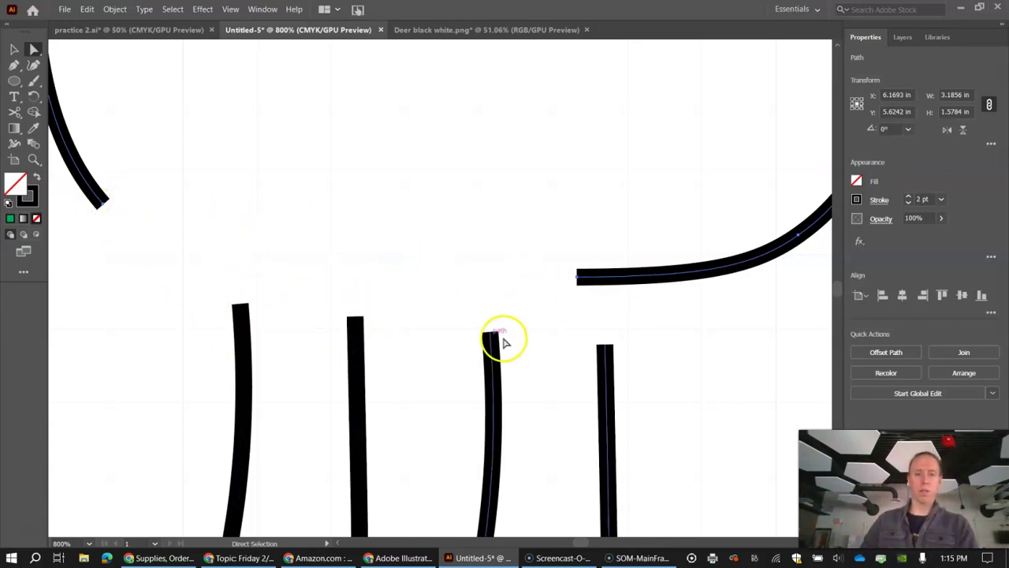
key("ctrl+j")
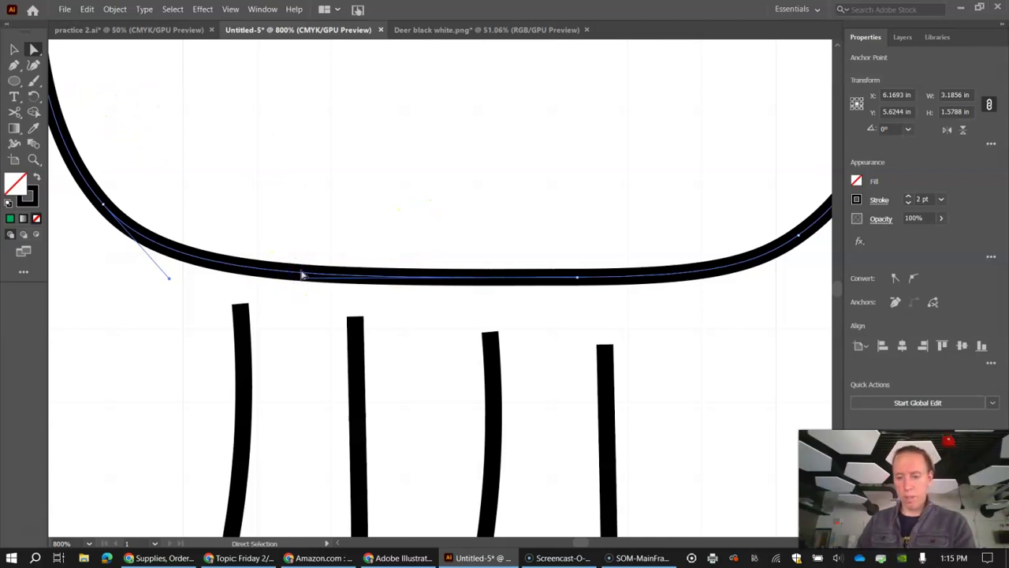
Step: Delete the belly segment above the two legs to open the body outline, and activate the Curvature tool
left_click(302, 275)
key("Delete")
left_click(32, 67)
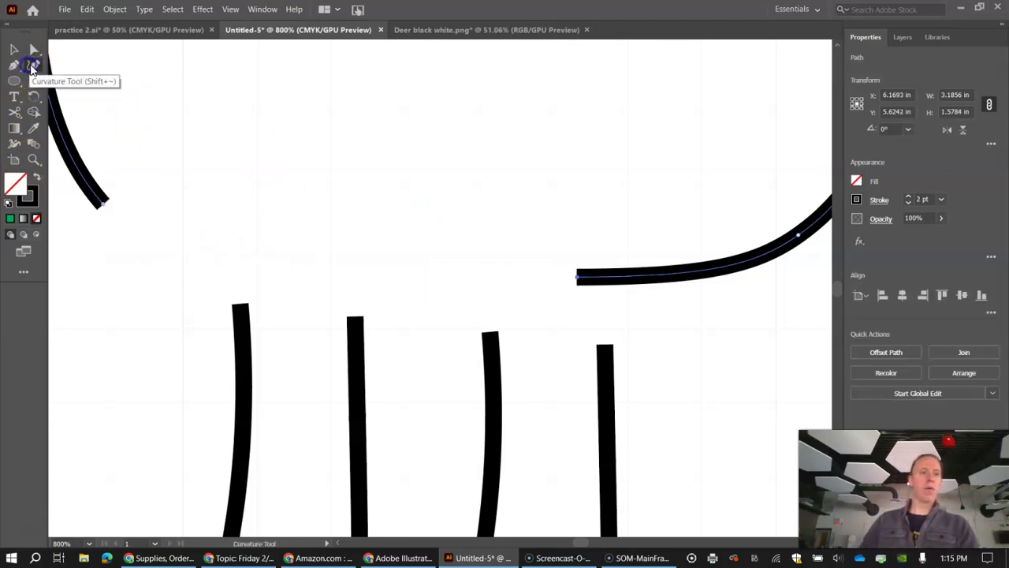
Step: Join the inner open ends of the two legs with an arched curve drawn with the Curvature tool
key("Escape")
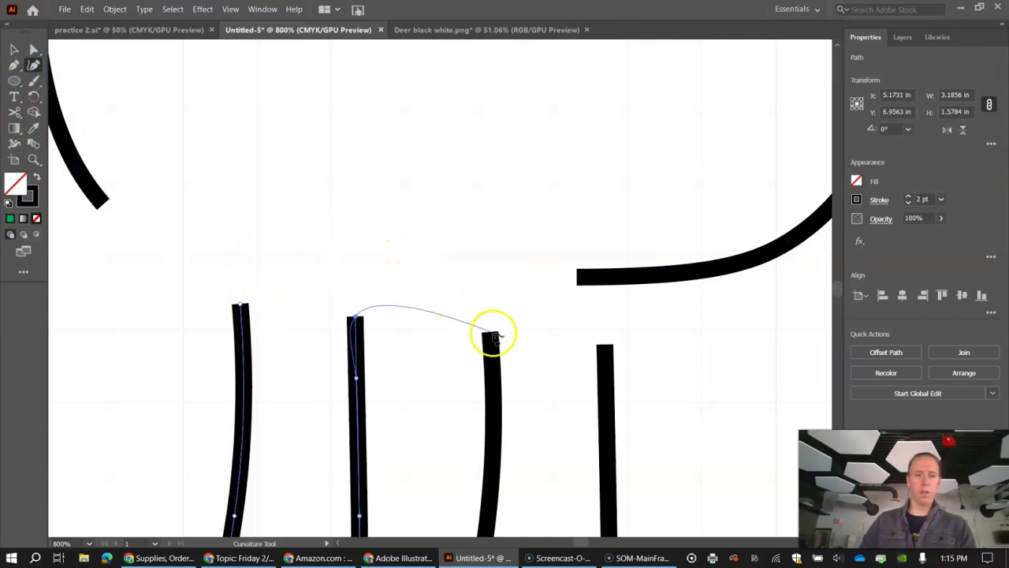
left_click(464, 311)
left_click(490, 337)
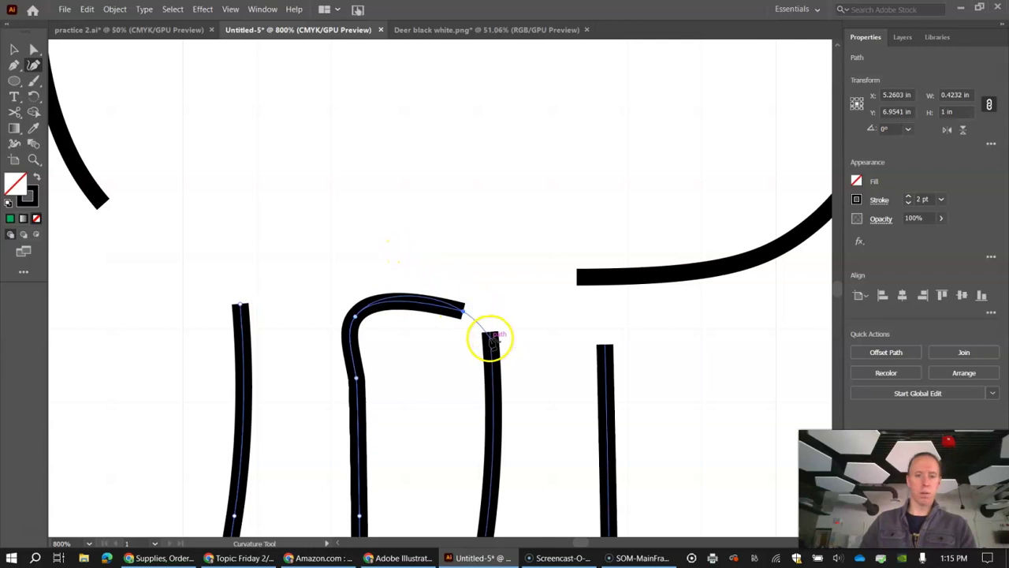
key("Escape")
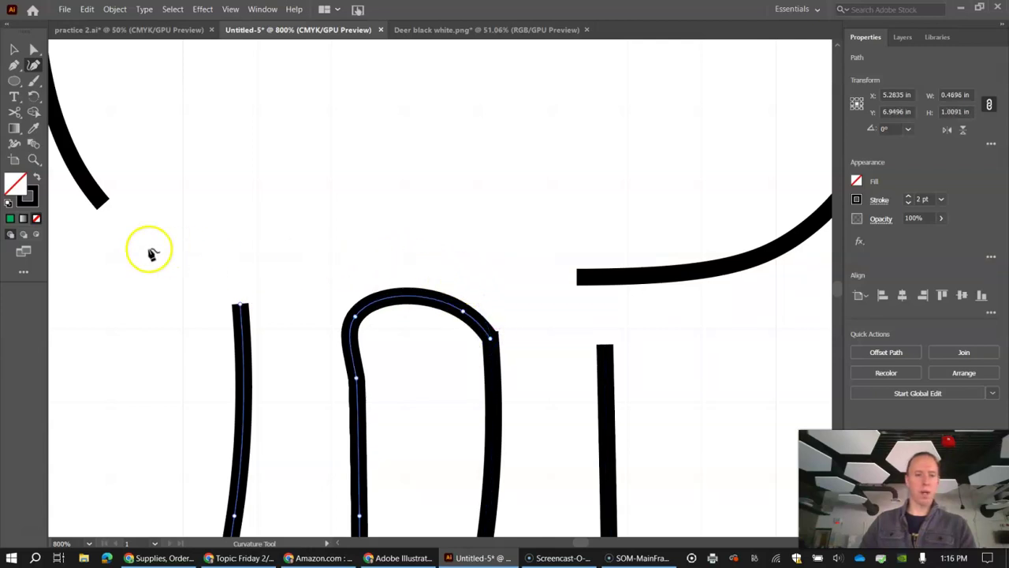
Step: Connect the open chest end of the body outline to the front leg's outer end with a Curvature path
left_click(102, 208)
left_click(163, 254)
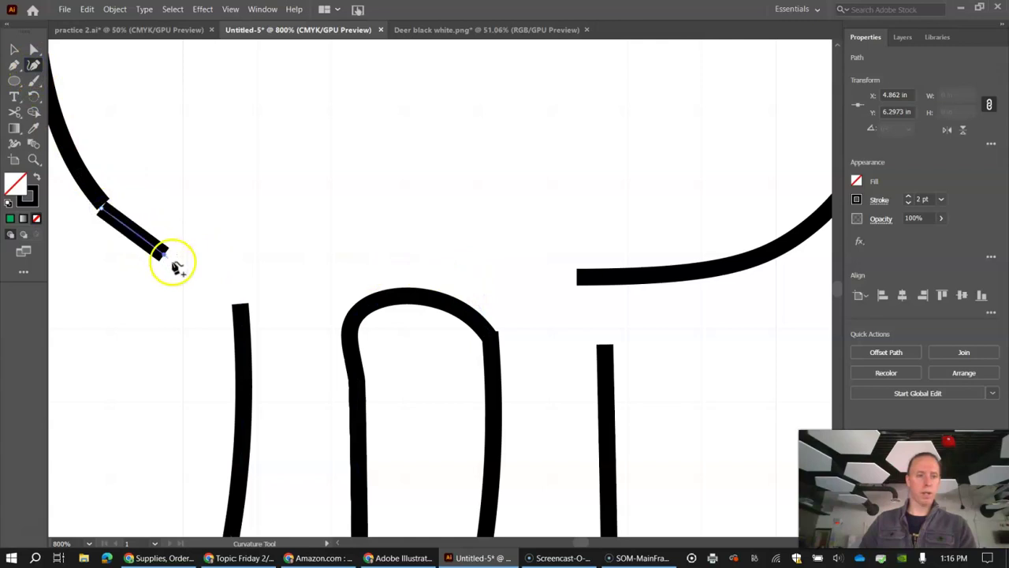
left_click(240, 306)
key("Escape")
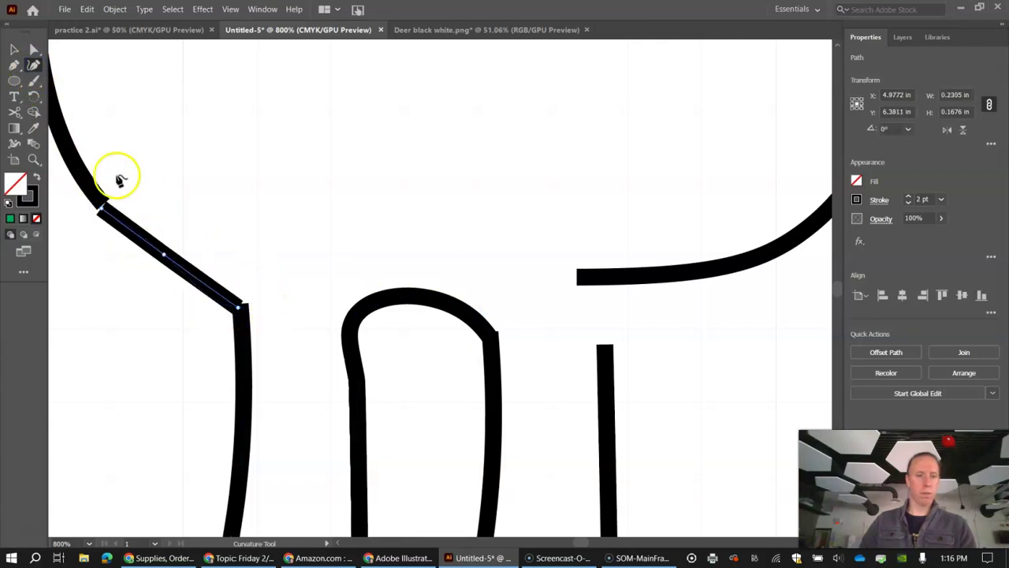
Step: Connect the rear leg's outer end to the open end of the belly line with a short curve
left_click(30, 63)
left_click(611, 349)
left_click(596, 306)
left_click(581, 280)
left_click(603, 316)
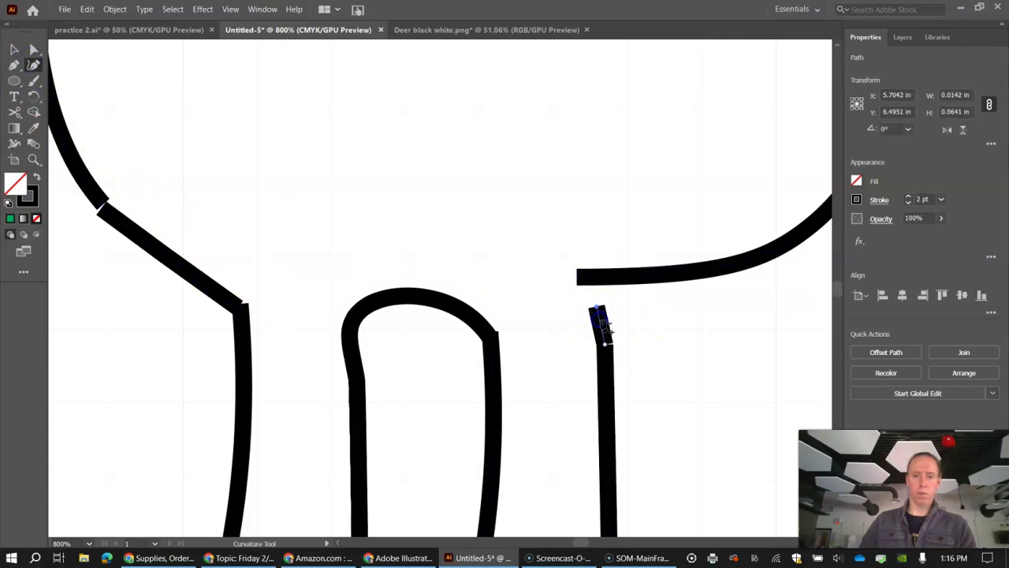
left_click(583, 284)
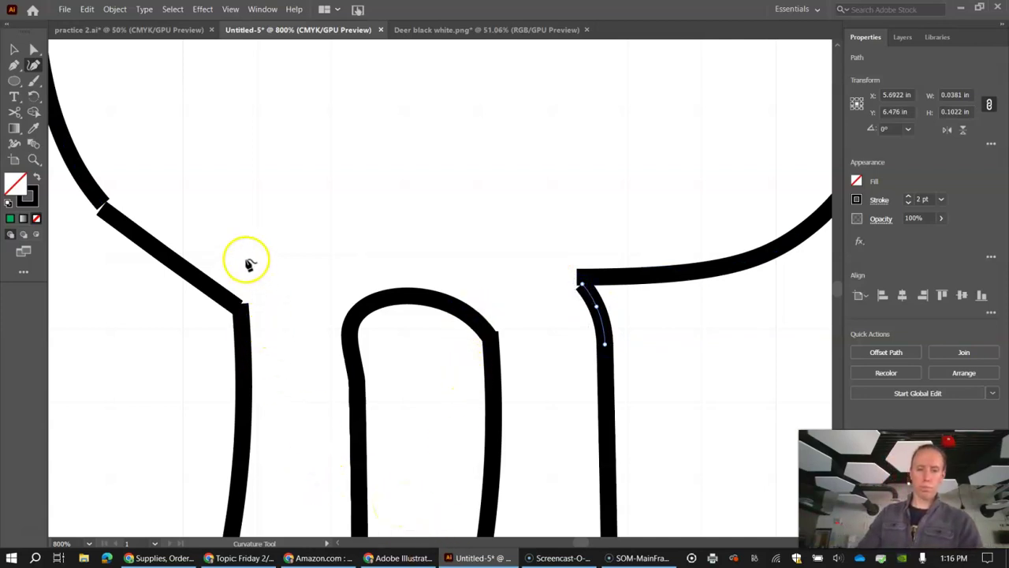
Step: Undo the connecting curves at the legs and the deletion of the belly segment
key("ctrl")
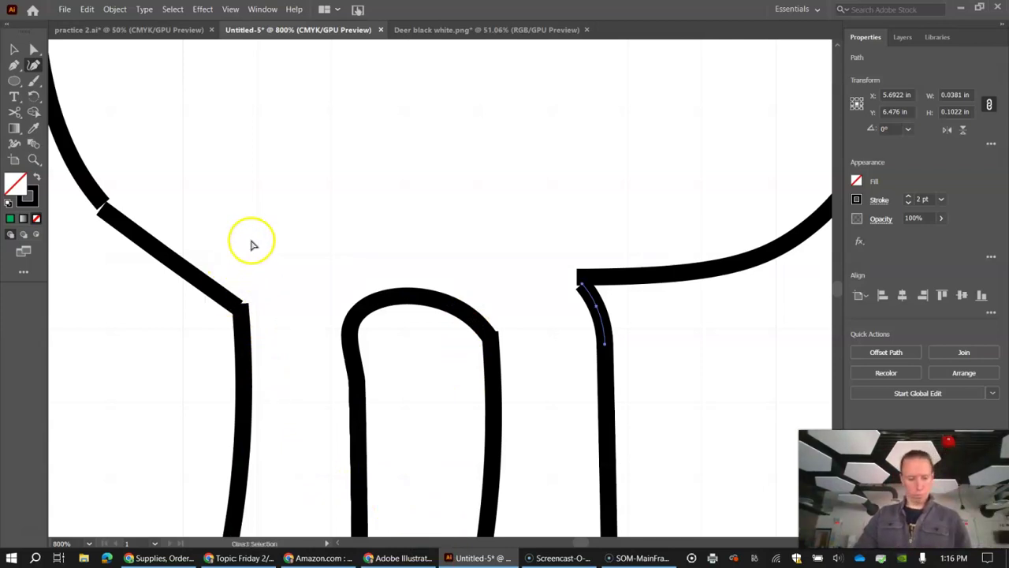
key("ctrl+z")
key("ctrl+z")
key("ctrl+z")
key("ctrl+z")
key("ctrl+z")
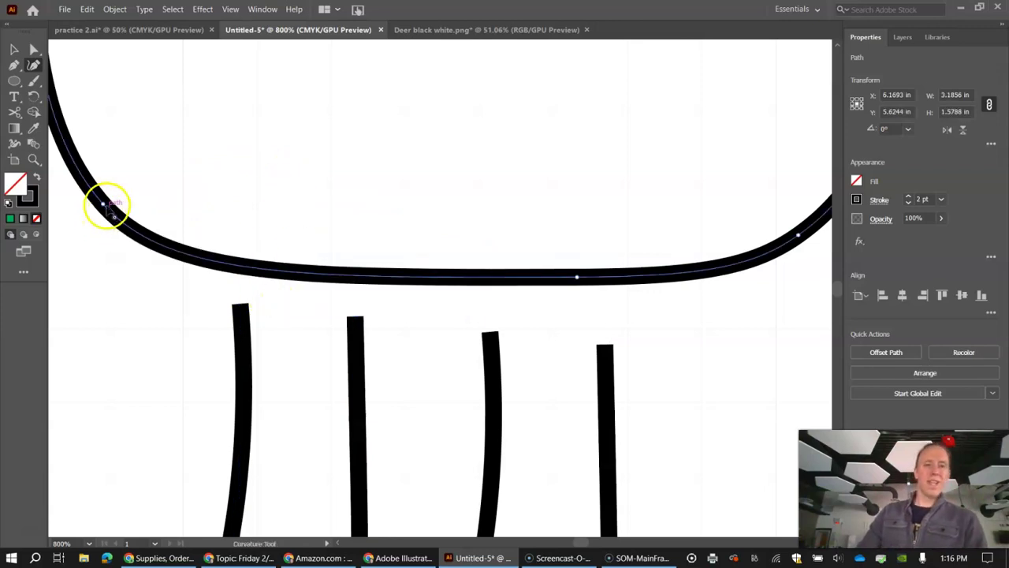
Step: Erase the stretch of belly line above the two legs with the Eraser tool
left_click(32, 51)
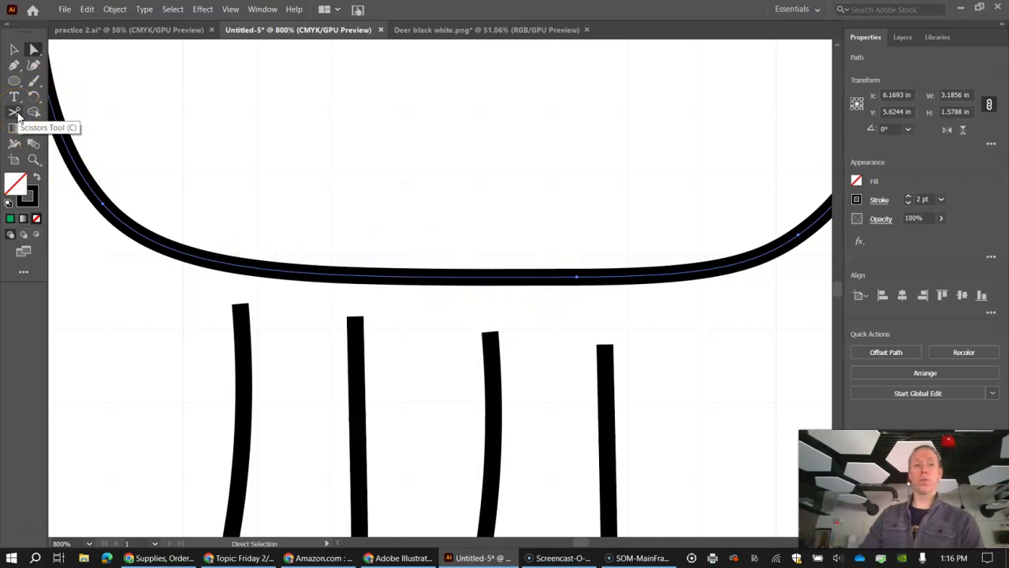
right_click(15, 117)
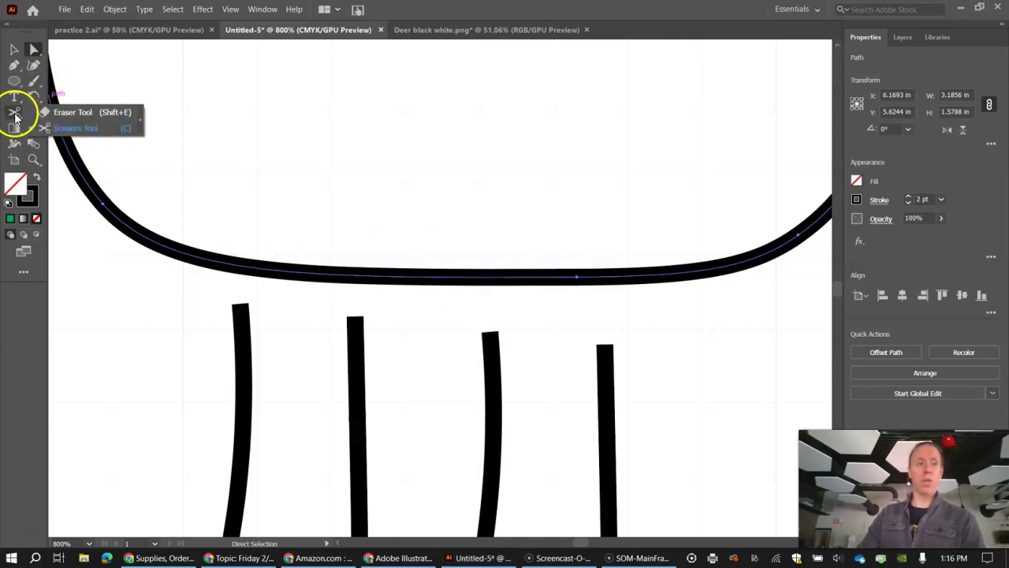
left_click(13, 115)
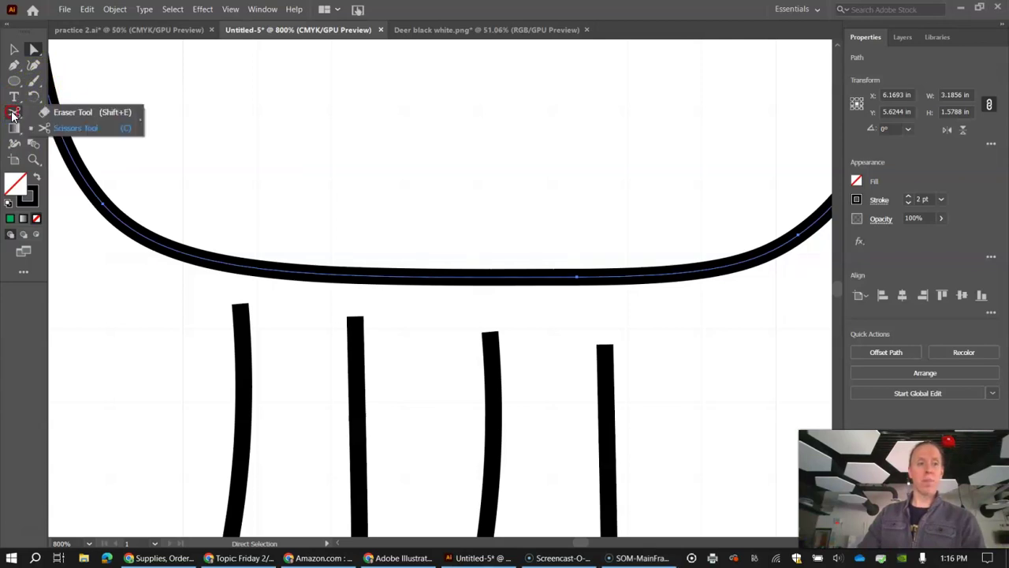
left_click(75, 111)
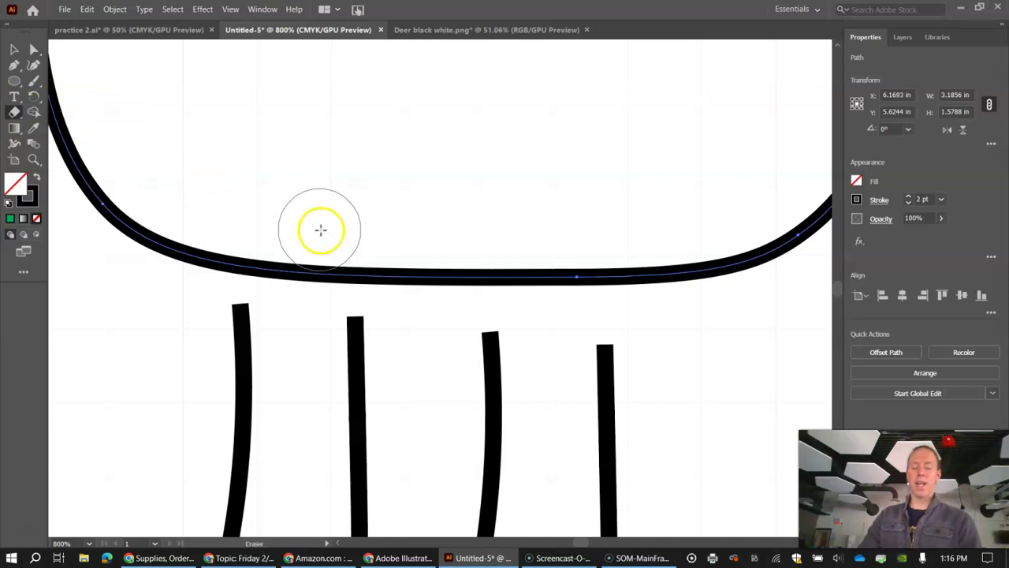
left_click_drag(316, 228, 337, 234)
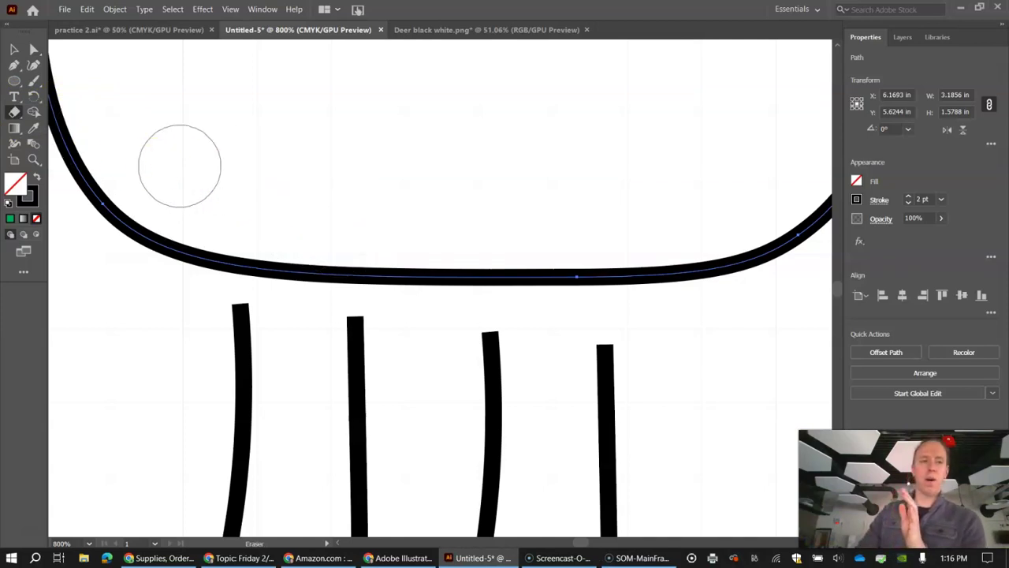
mouse_move(119, 169)
left_mouse_down()
mouse_move(281, 232)
mouse_move(295, 252)
mouse_move(248, 249)
mouse_move(335, 247)
mouse_move(620, 277)
left_mouse_up()
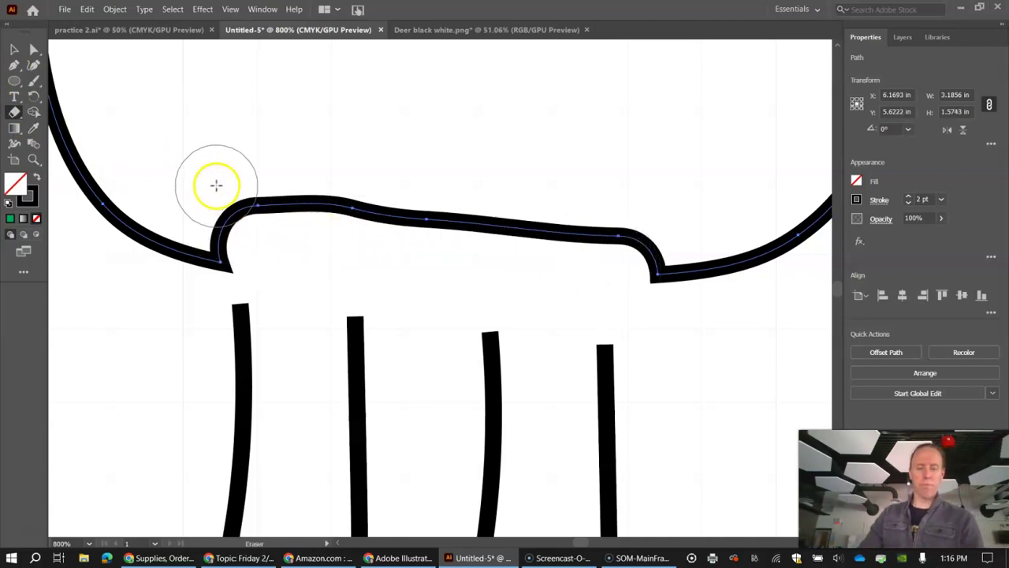
left_click_drag(250, 260, 277, 239)
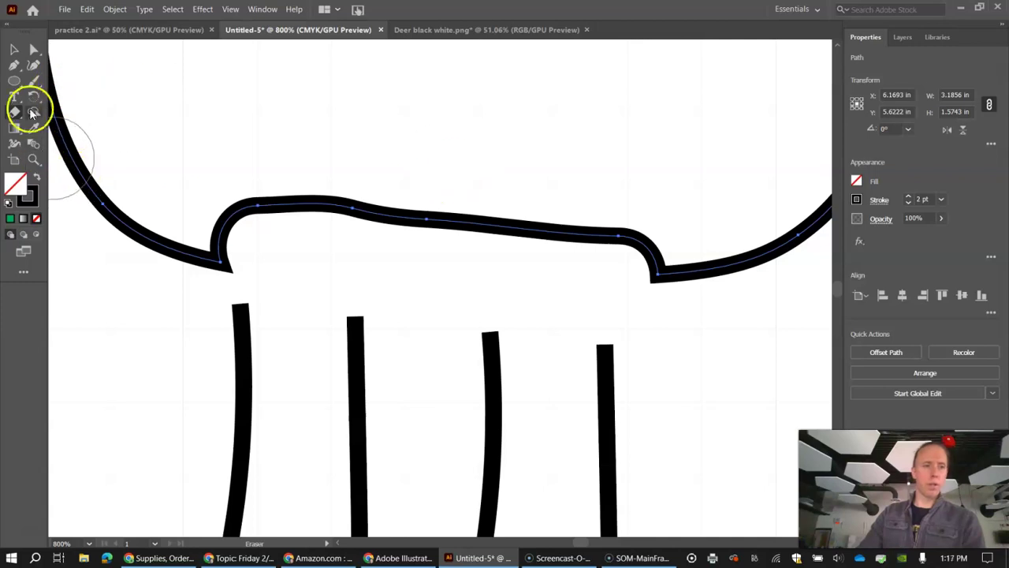
Step: Delete the raised connecting segment above the legs with the Direct Selection tool
left_click(34, 53)
left_click(242, 131)
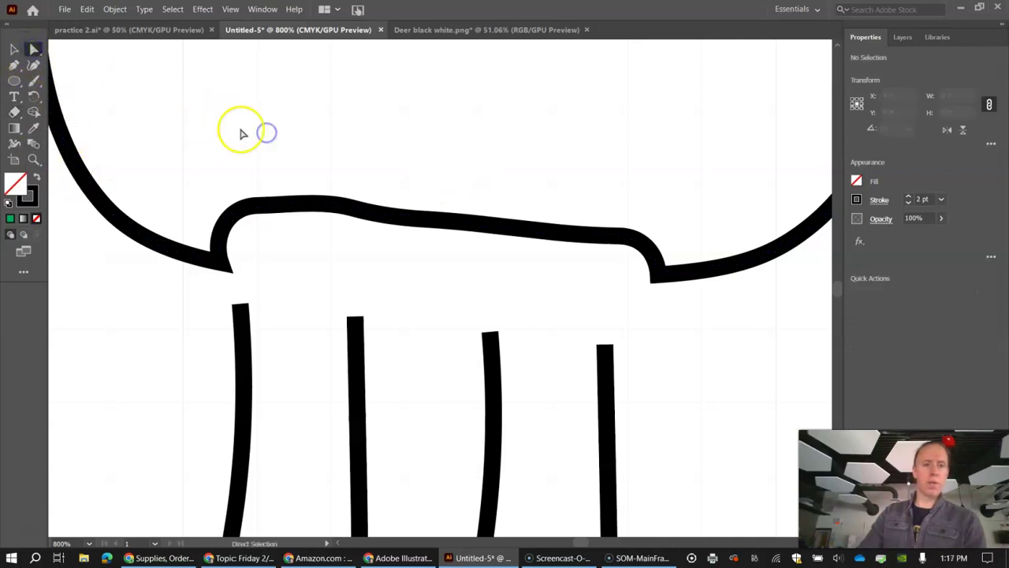
left_click_drag(464, 263, 479, 271)
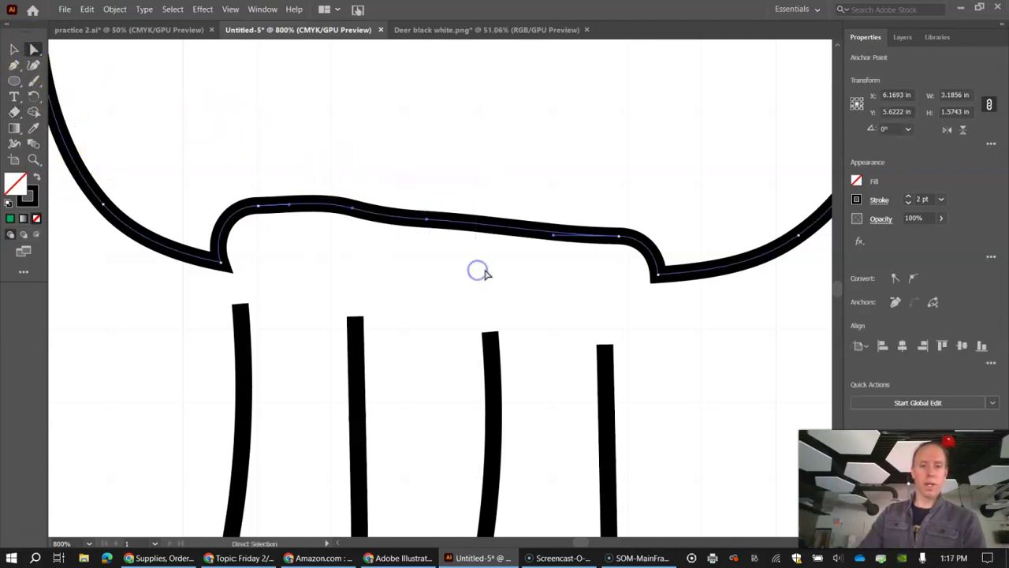
left_click(541, 234)
key("Delete")
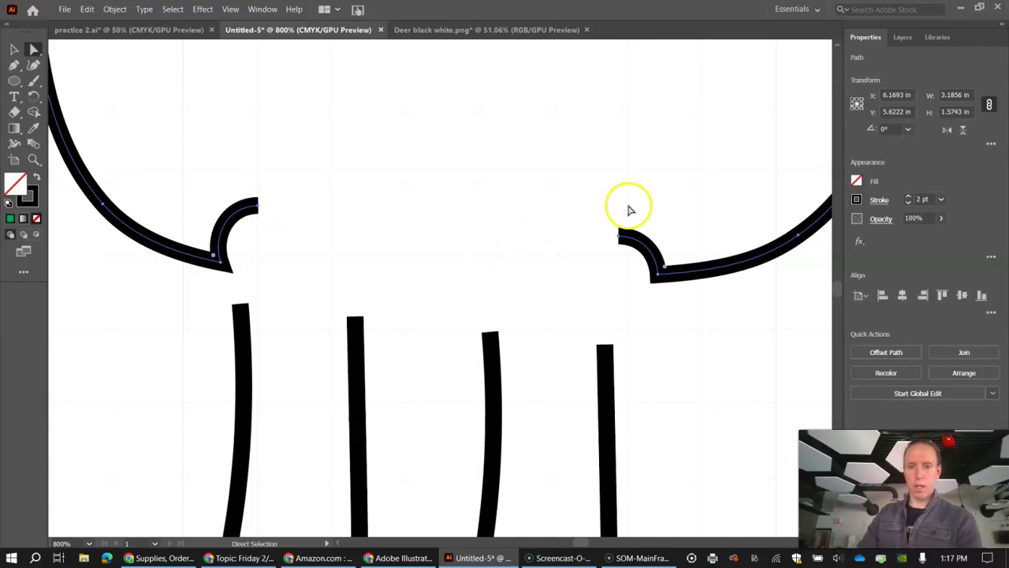
Step: Delete the curved stubs at both ends of the belly opening
key("Delete")
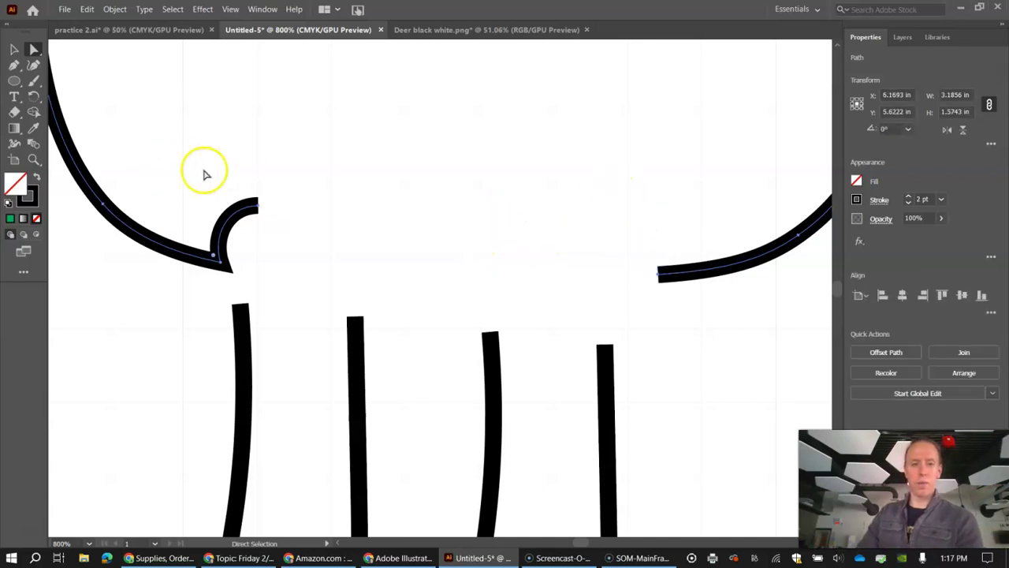
left_click_drag(215, 183, 298, 234)
key("Delete")
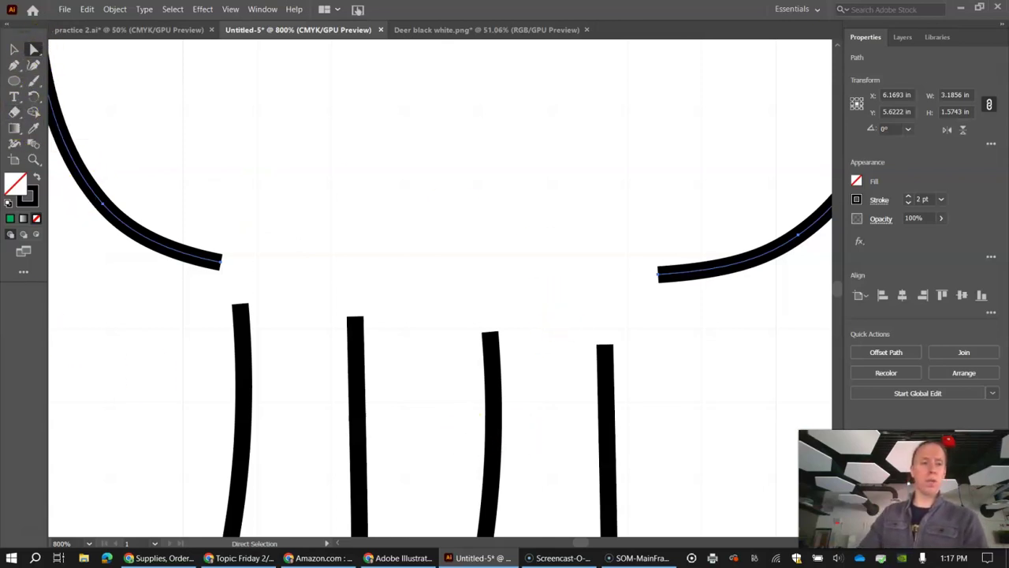
Step: Cut the belly line at two points behind the rear leg with the Scissors tool
mouse_move(14, 126)
left_mouse_down()
mouse_move(18, 115)
mouse_move(63, 124)
left_mouse_up()
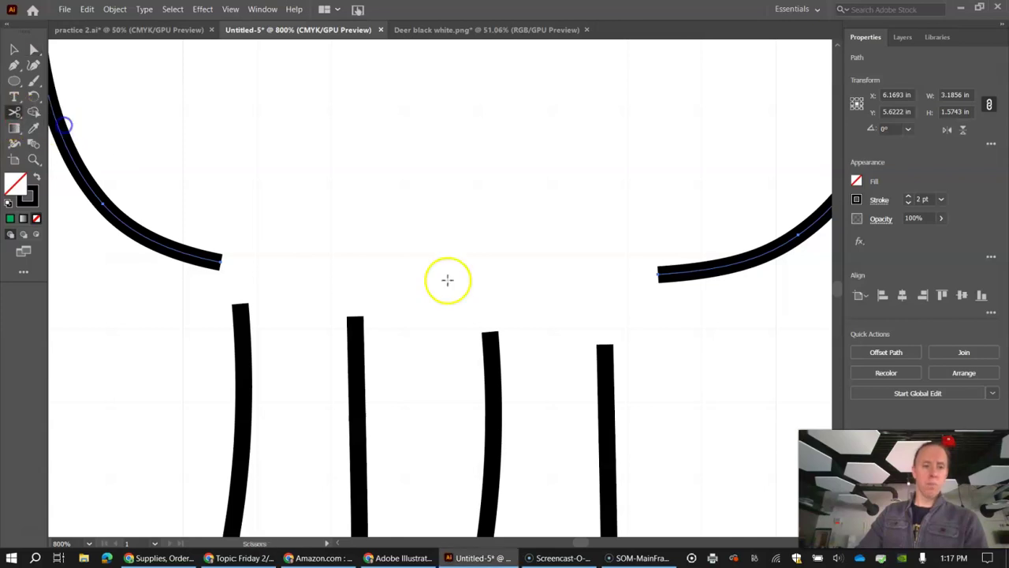
scroll(581, 544, "right", 5)
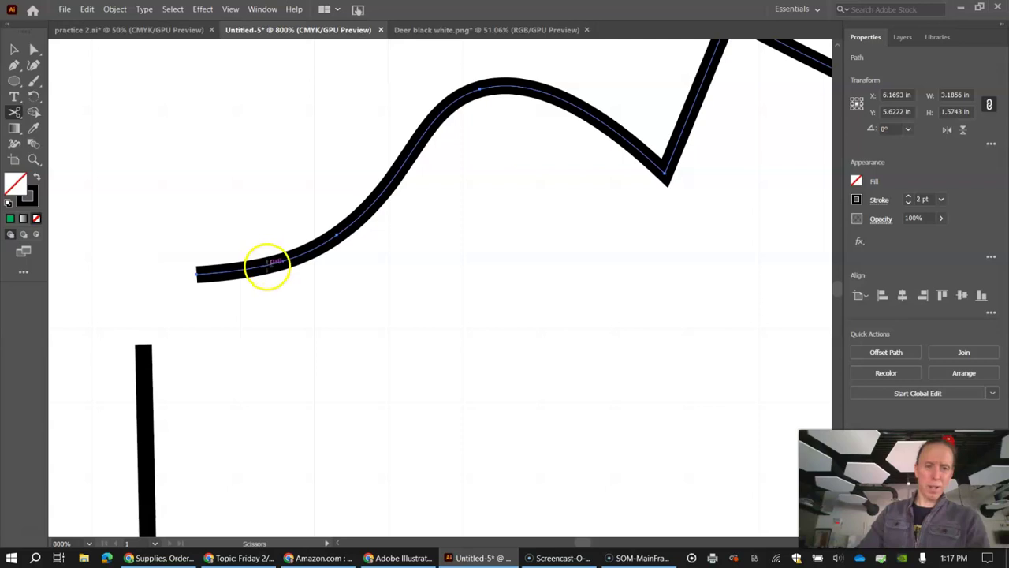
left_click(267, 267)
left_click(357, 219)
left_click(264, 266)
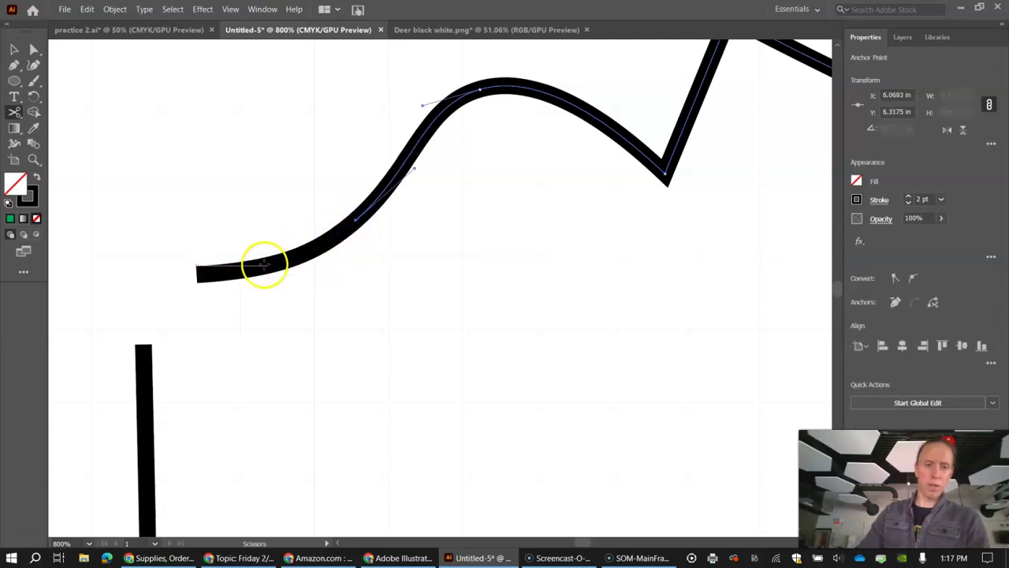
left_click(350, 233)
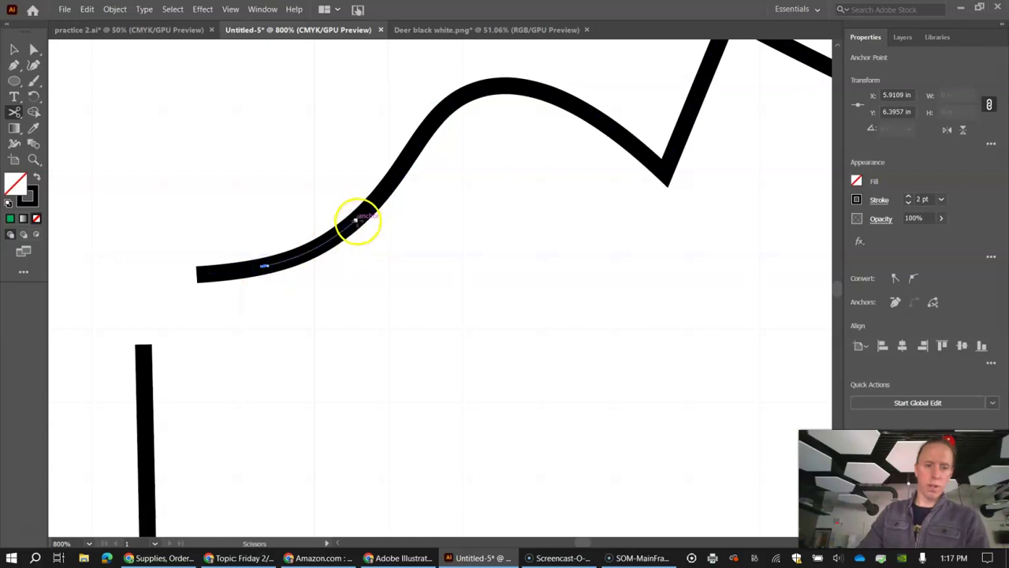
left_click(356, 220)
left_click(640, 298)
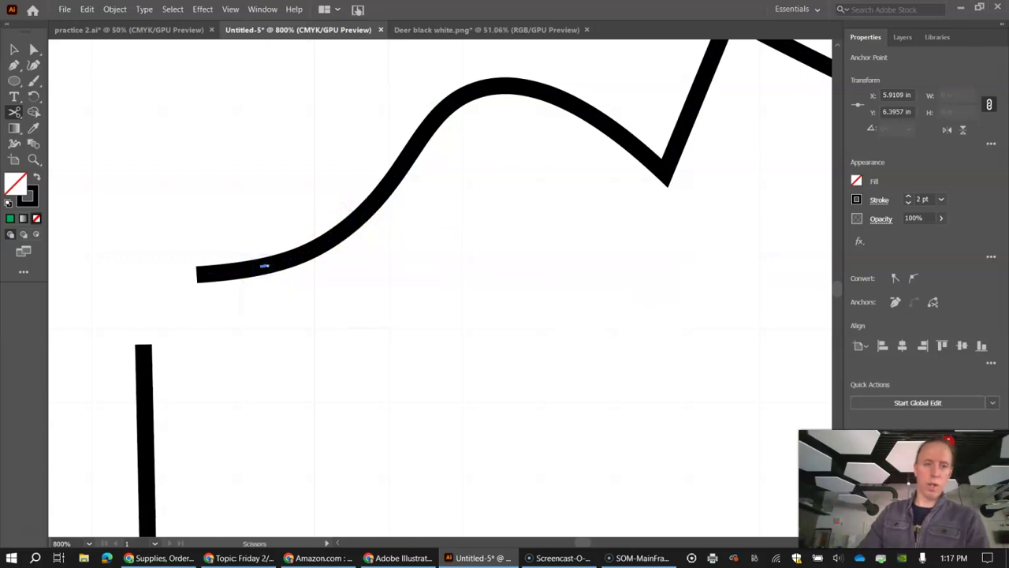
Step: Delete the belly line piece between the scissor cuts with the Direct Selection tool
left_click(35, 49)
left_click(317, 253)
key("Delete")
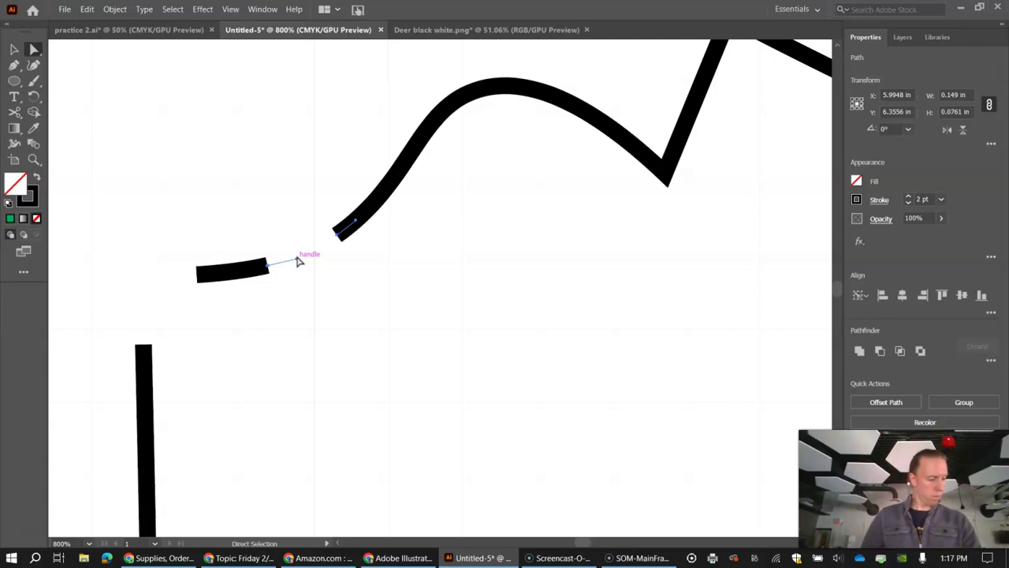
left_click_drag(581, 543, 580, 537)
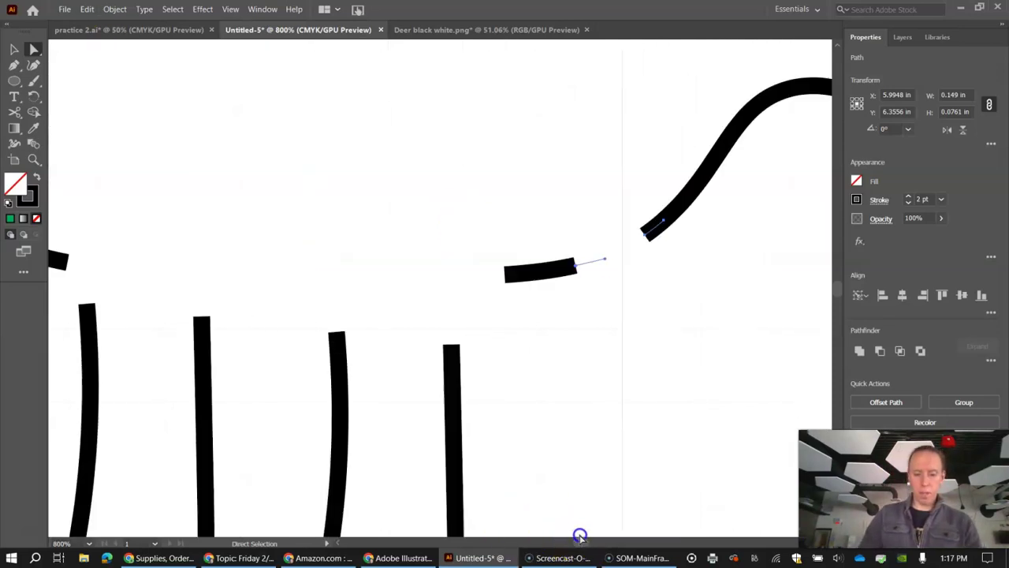
key("ctrl+minus")
key("ctrl+minus")
key("ctrl+minus")
key("ctrl+minus")
key("a")
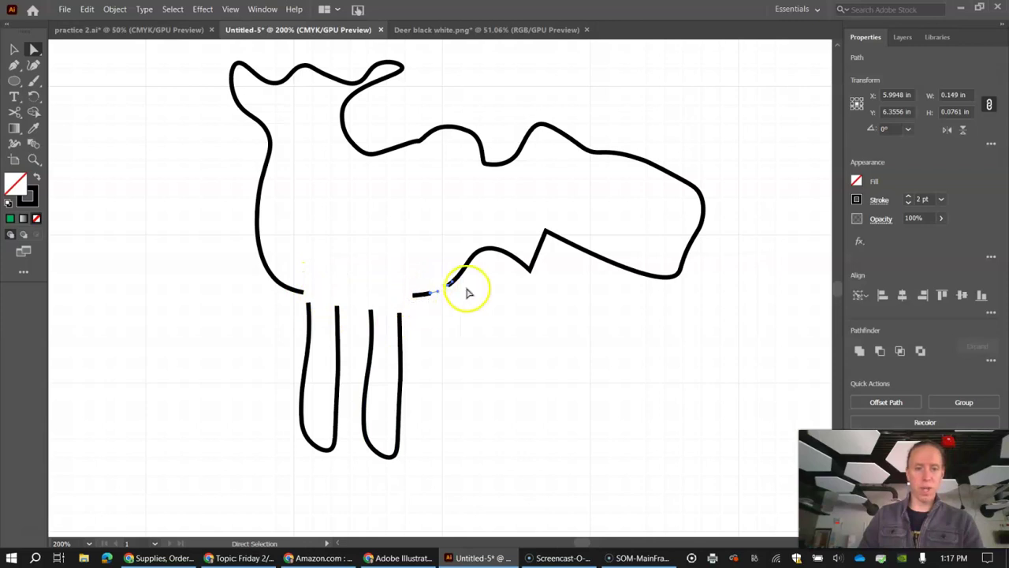
left_click_drag(448, 293, 414, 307)
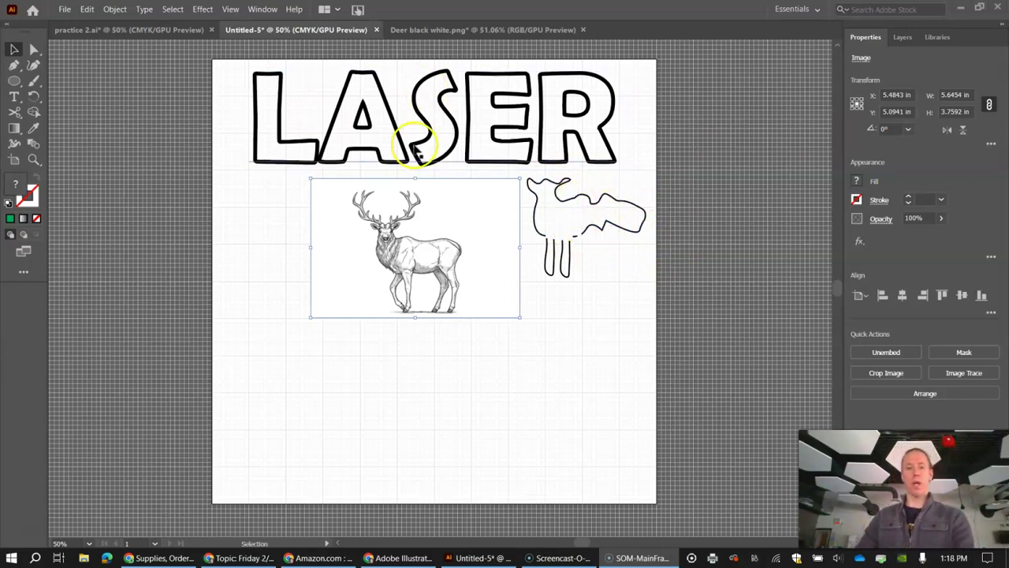
Step: Convert the black-and-white deer image to line artwork with an Image Trace preset
key("a")
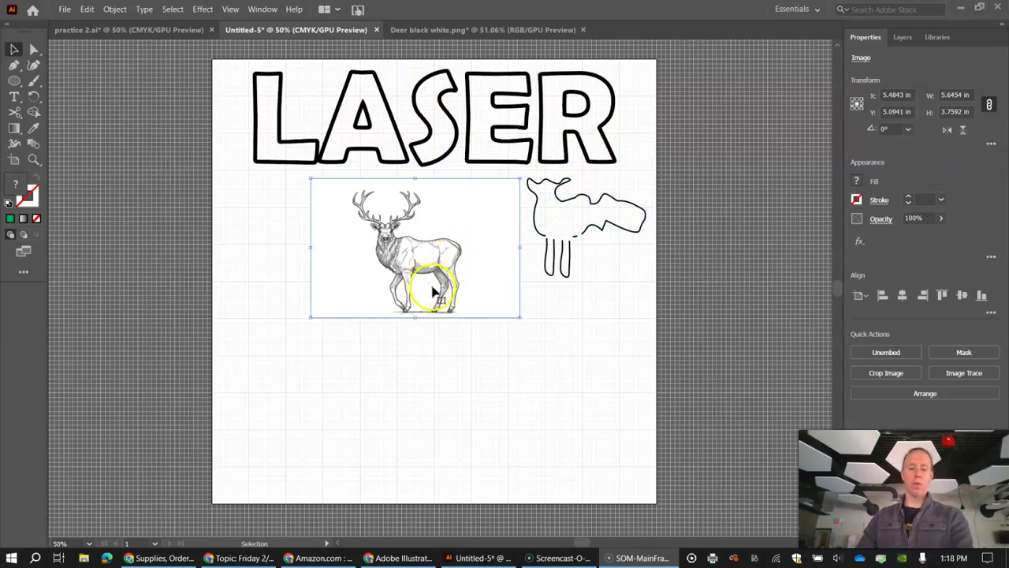
left_click(560, 344)
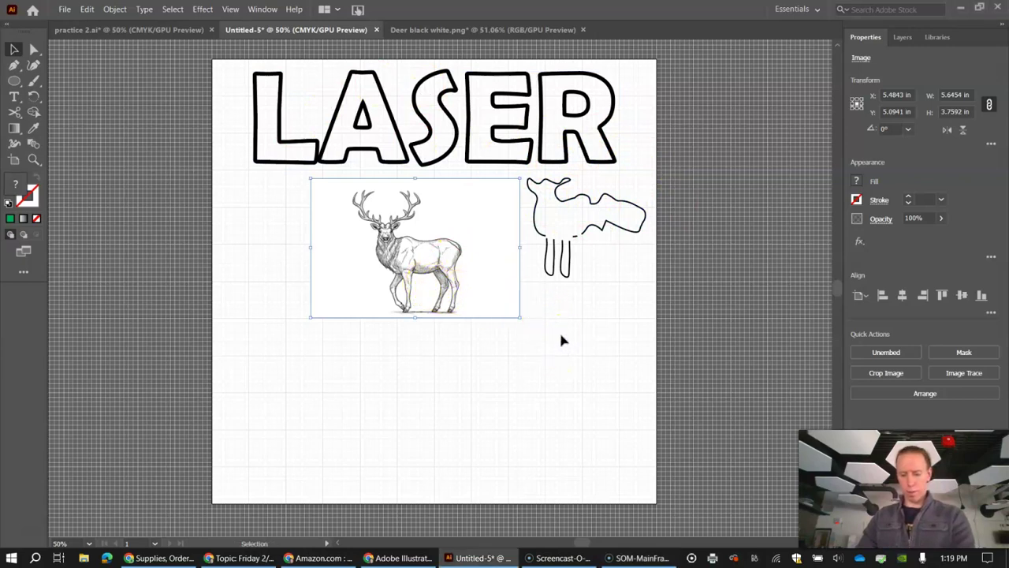
left_click(559, 330)
key("ctrl+=")
left_click(411, 205)
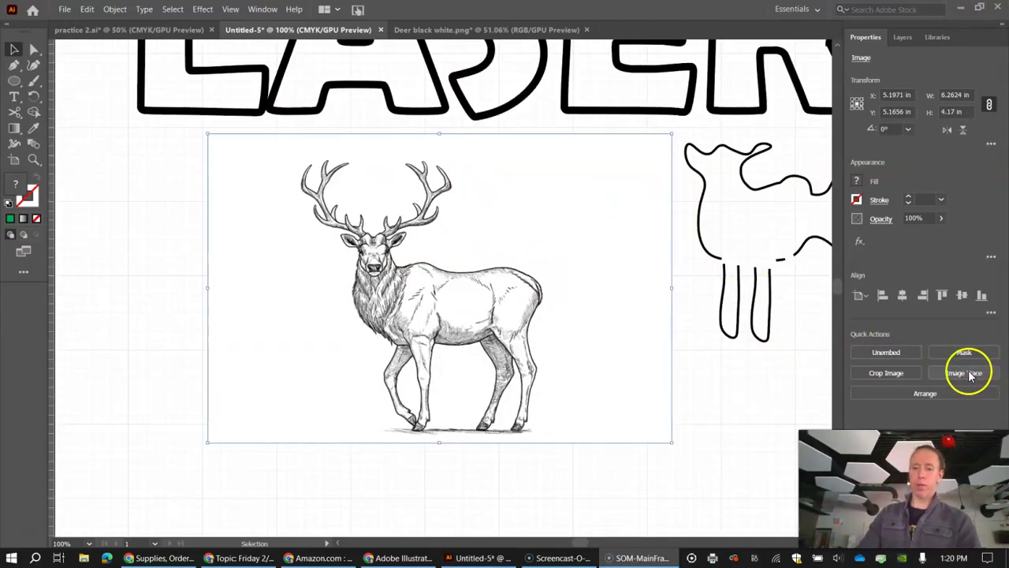
left_click(967, 377)
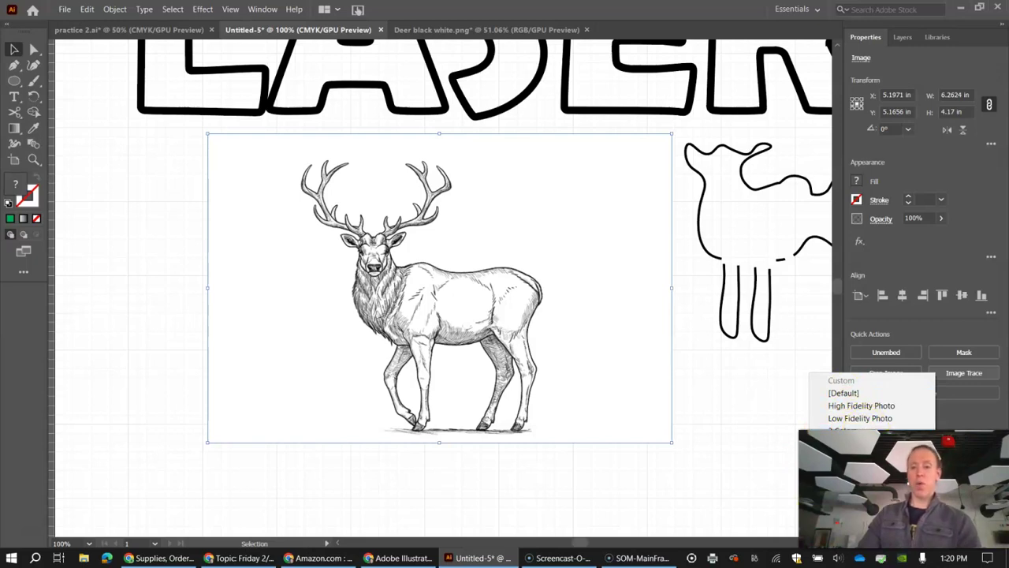
left_click(859, 481)
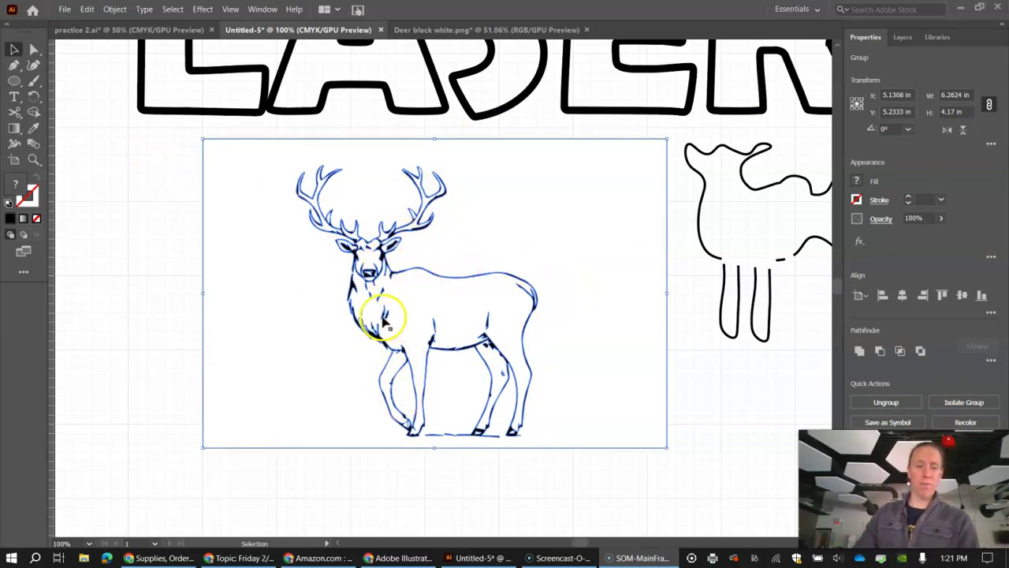
Step: Shift the traced deer artwork slightly up and to the left and ungroup it
left_click(272, 296)
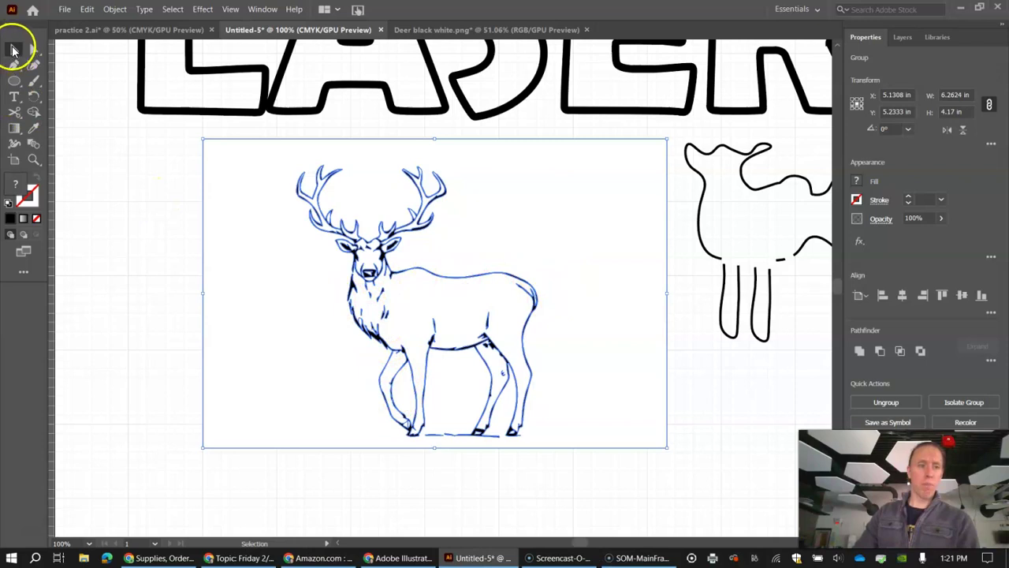
mouse_move(461, 276)
left_mouse_down()
mouse_move(397, 300)
mouse_move(423, 277)
mouse_move(444, 286)
mouse_move(455, 273)
left_mouse_up()
left_click(116, 9)
mouse_move(118, 28)
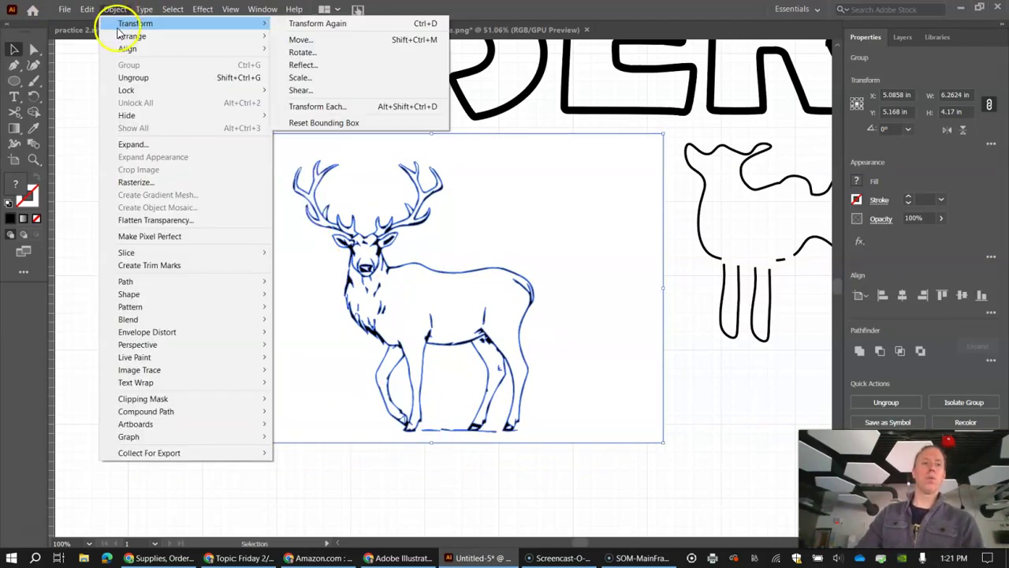
left_click(136, 79)
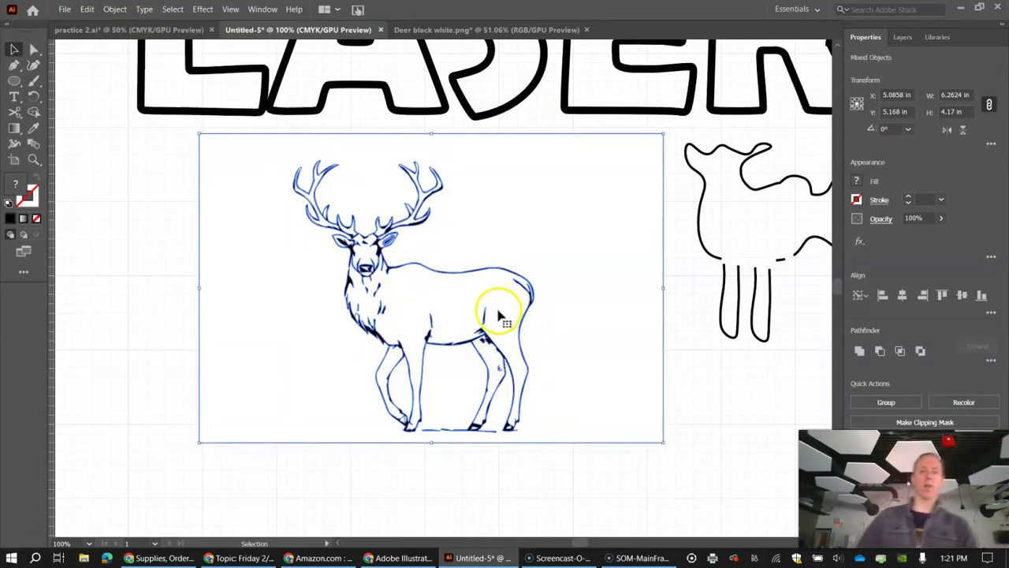
Step: Move the white background shape off the traced deer and delete it
left_click(134, 258)
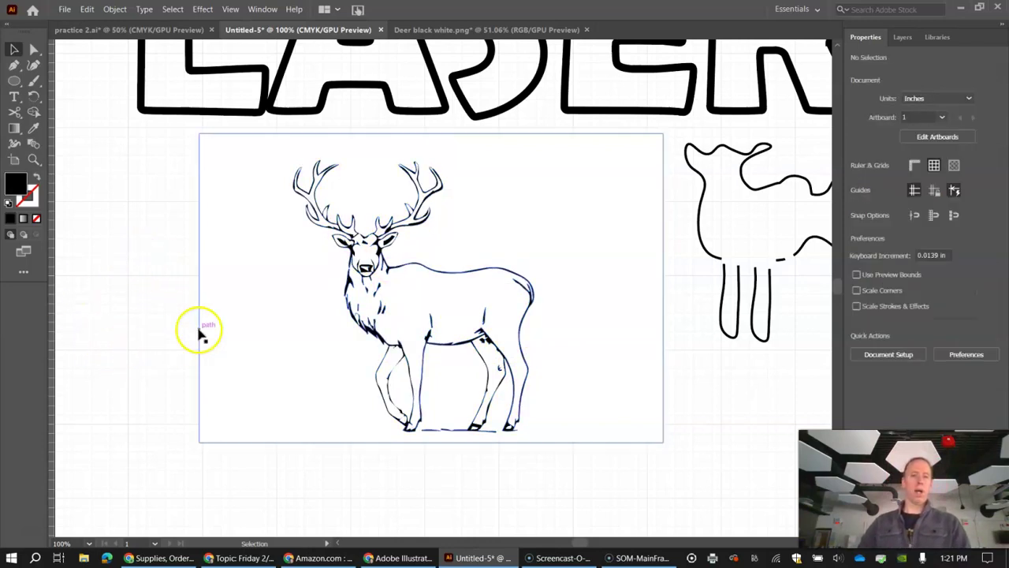
left_click_drag(228, 261, 172, 326)
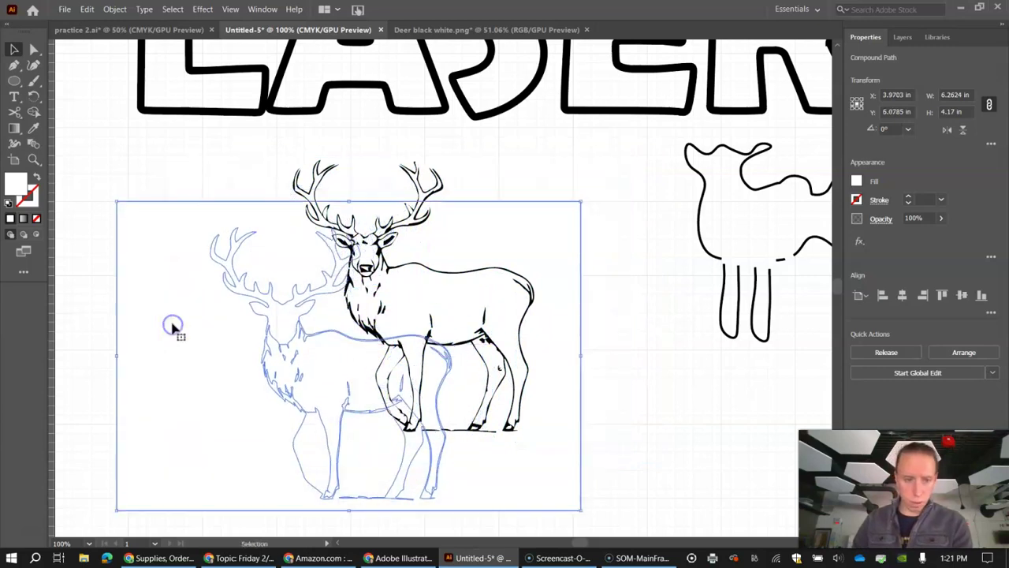
key("Delete")
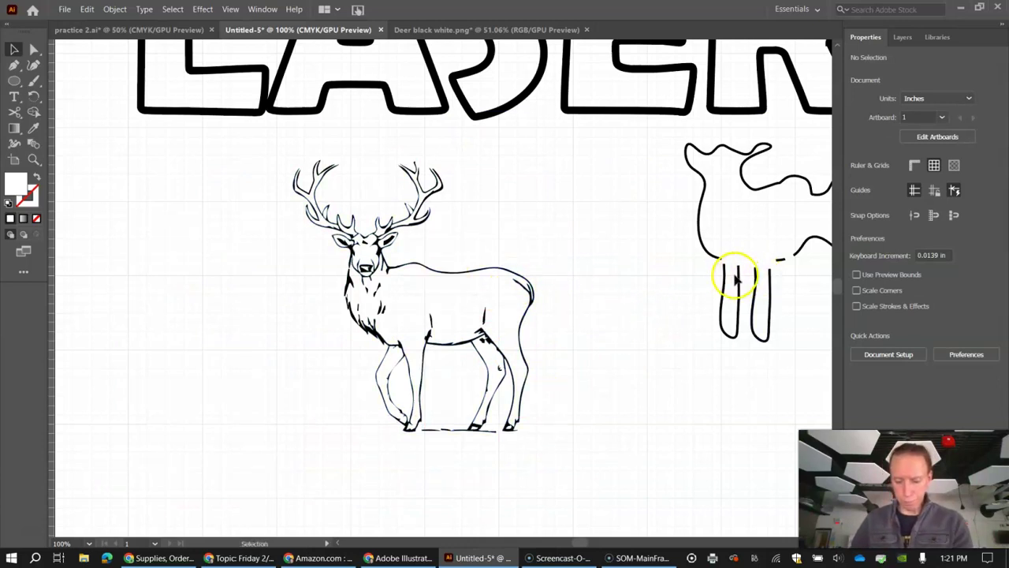
Step: Select the traced deer's main body outline and set its fill to none
scroll(694, 275, "up", 3)
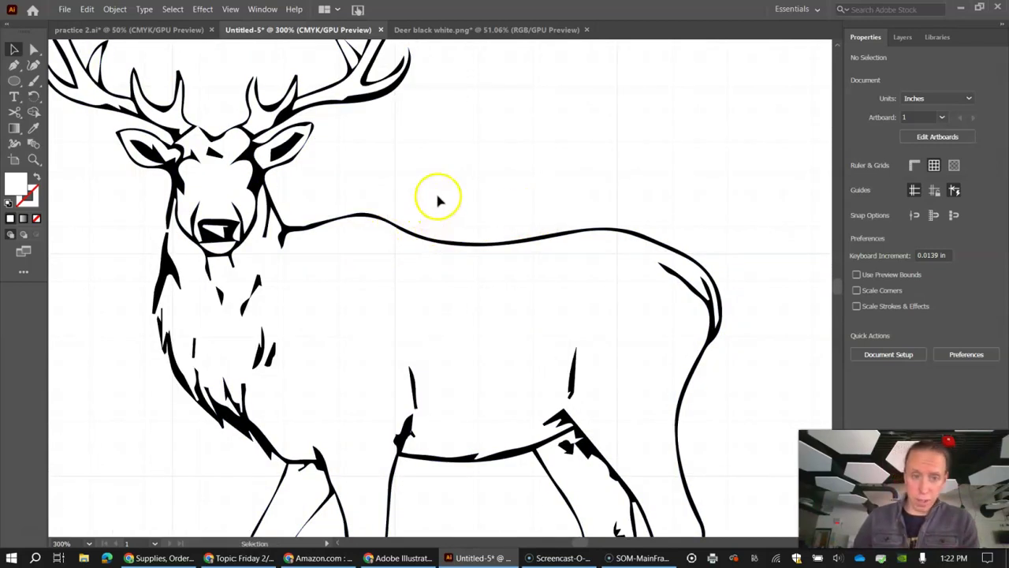
left_click(576, 233)
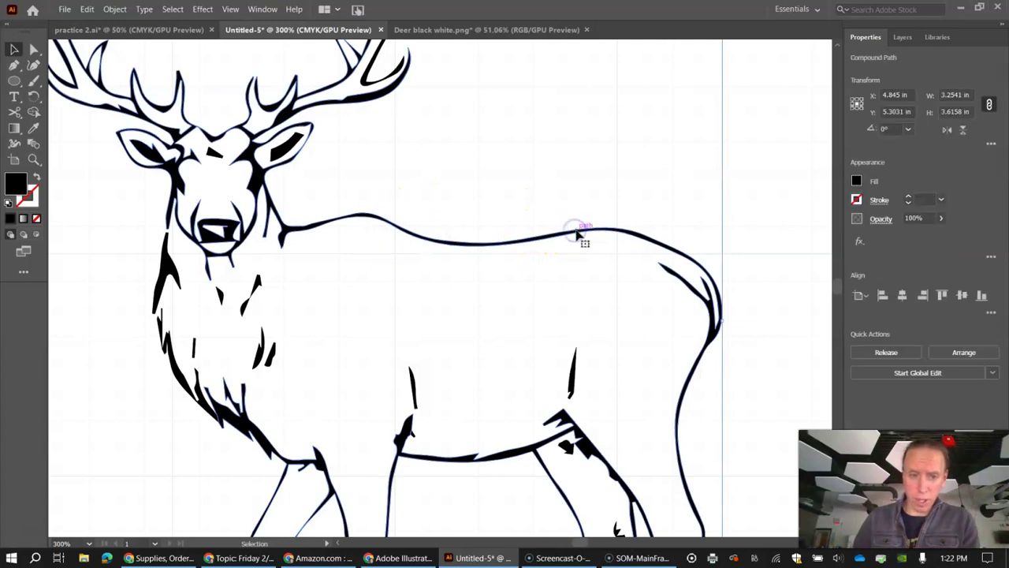
left_click(858, 183)
left_click(716, 229)
left_click(887, 180)
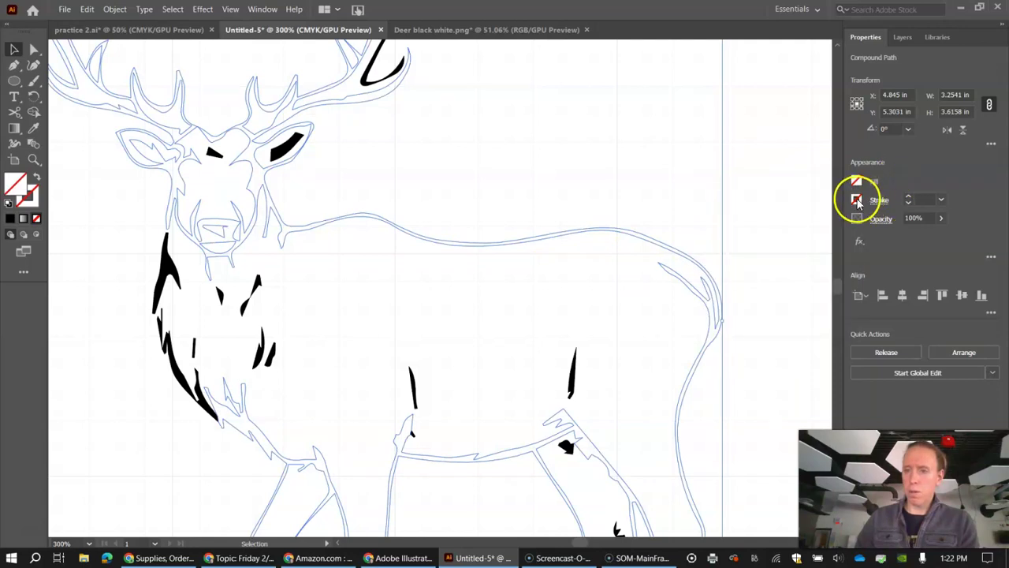
Step: Give the traced deer's body outline a black stroke with a weight of 0.001 pt and deselect it
left_click(857, 200)
left_click(741, 249)
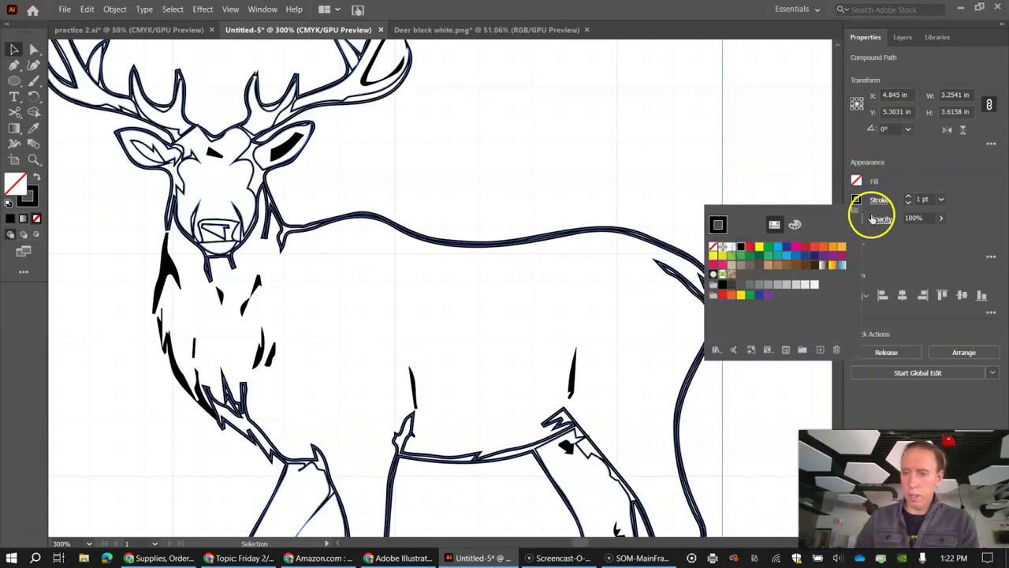
left_click(918, 199)
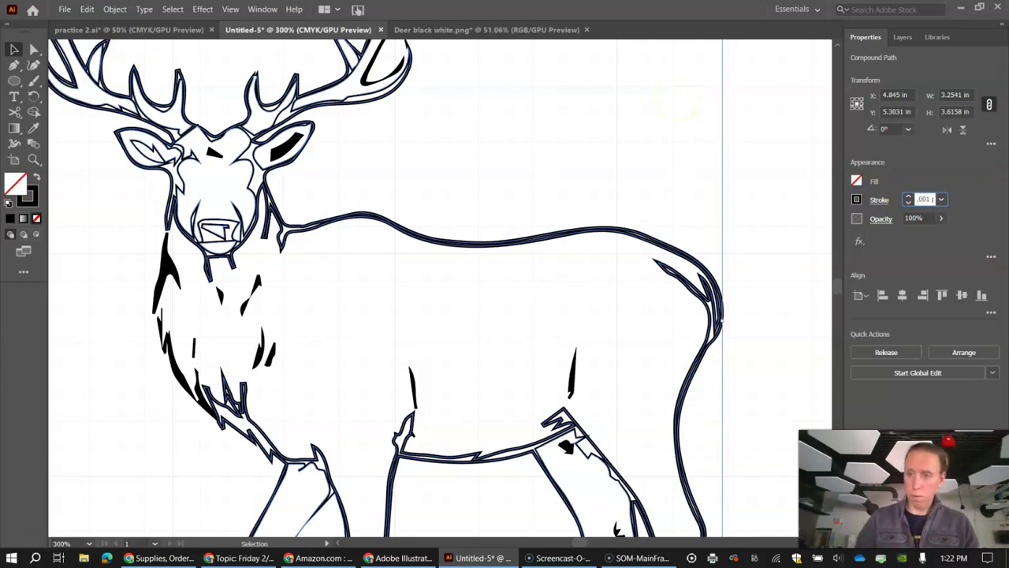
key("Return")
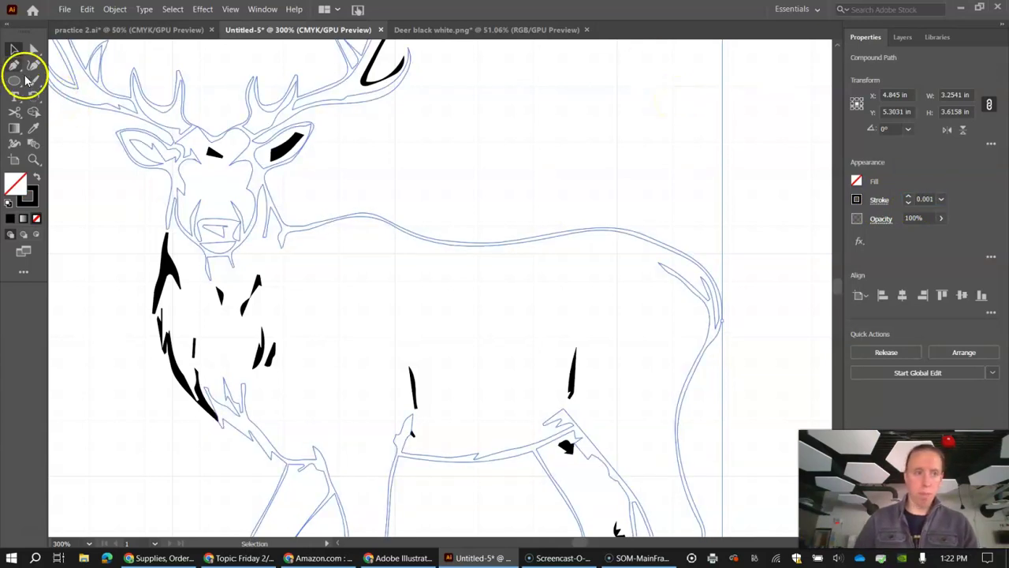
left_click(603, 162)
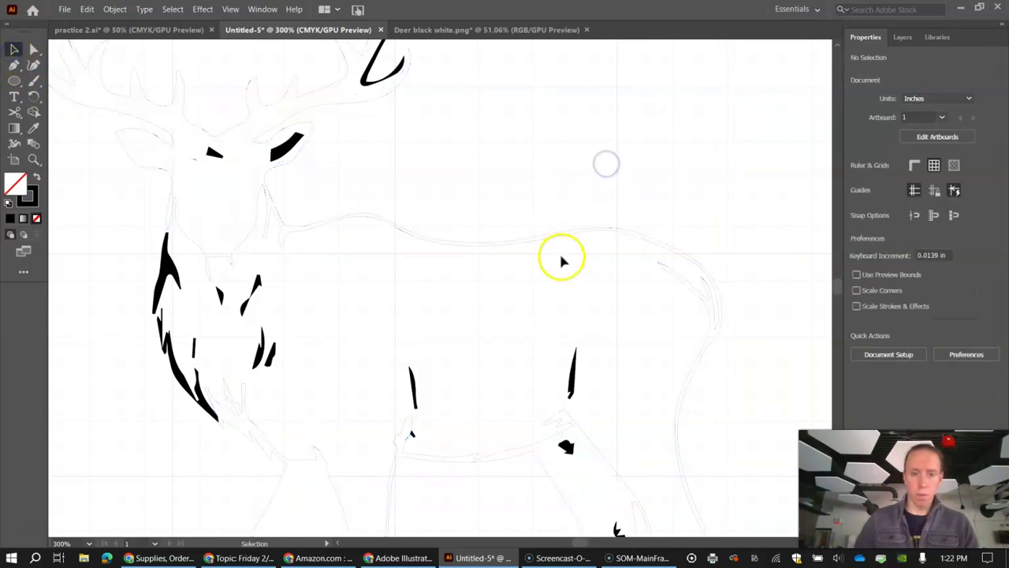
Step: Examine the hairline contours along the traced deer's back at close range
scroll(534, 259, "up", 5)
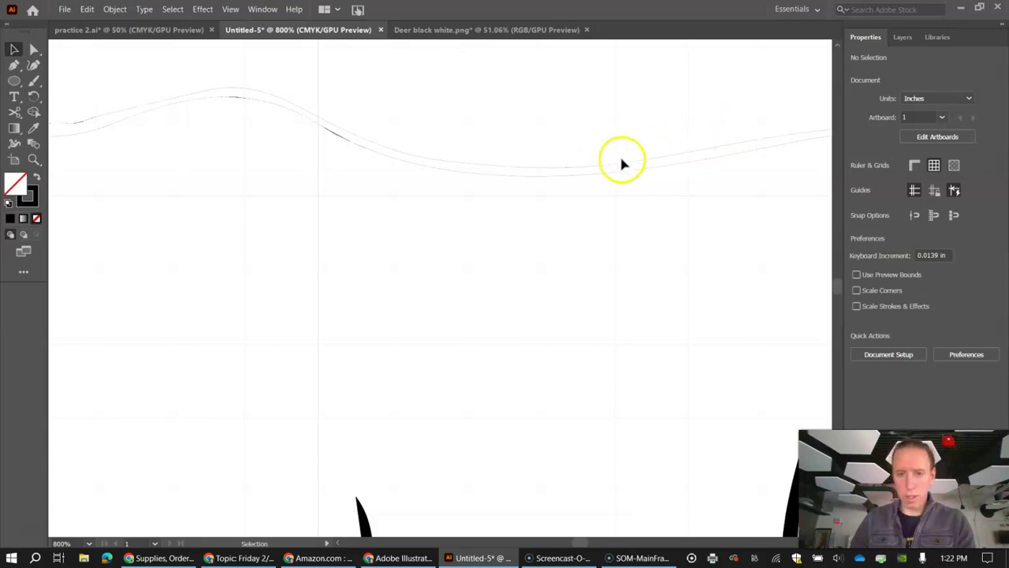
key("ctrl+minus")
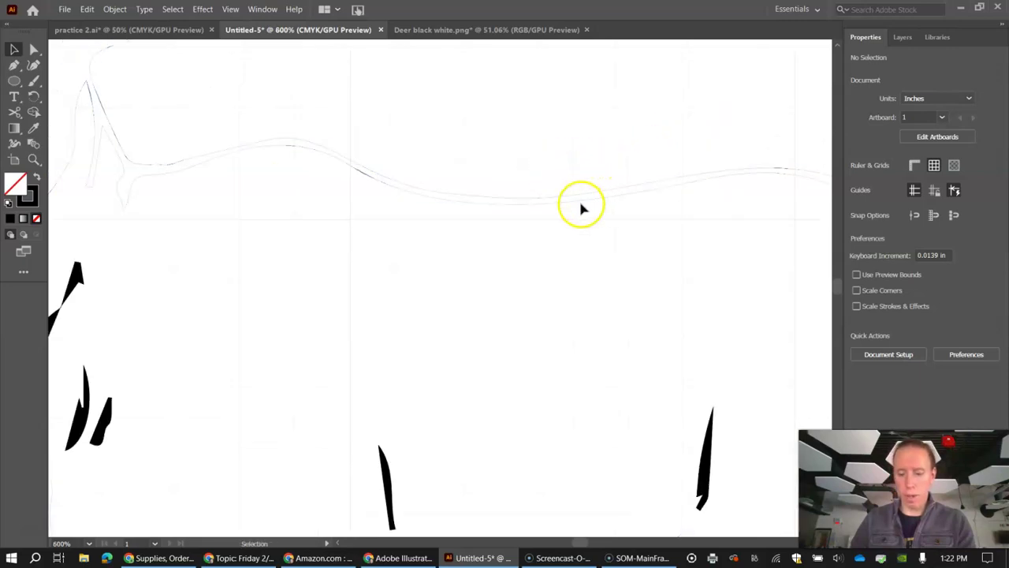
key("ctrl+equal")
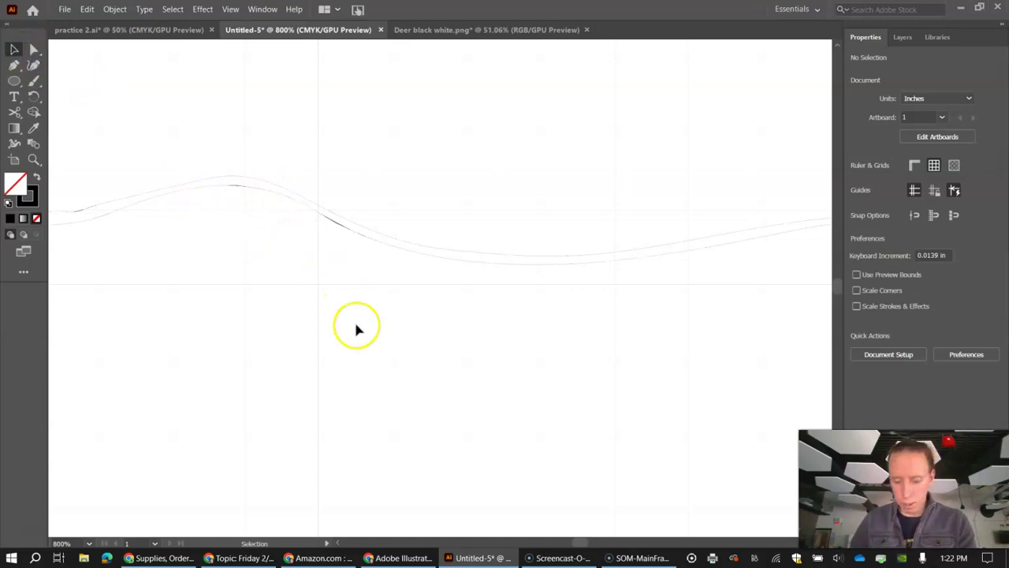
scroll(413, 258, "down", 3)
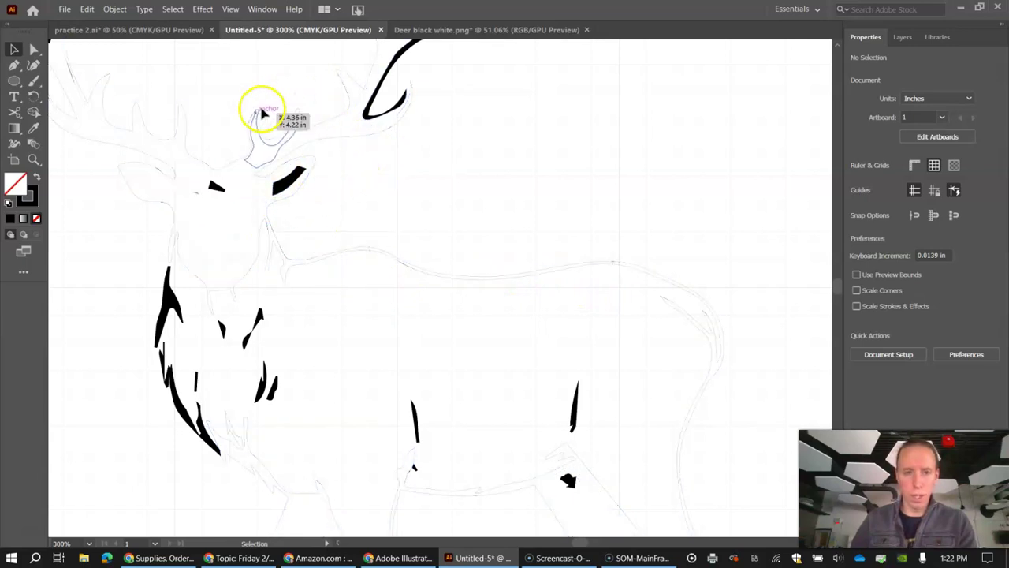
Step: Inspect the hand-drawn deer's outline by selecting it for comparison, and return to the traced deer's antlers
mouse_move(581, 545)
left_mouse_down()
mouse_move(591, 544)
mouse_move(581, 541)
left_mouse_up()
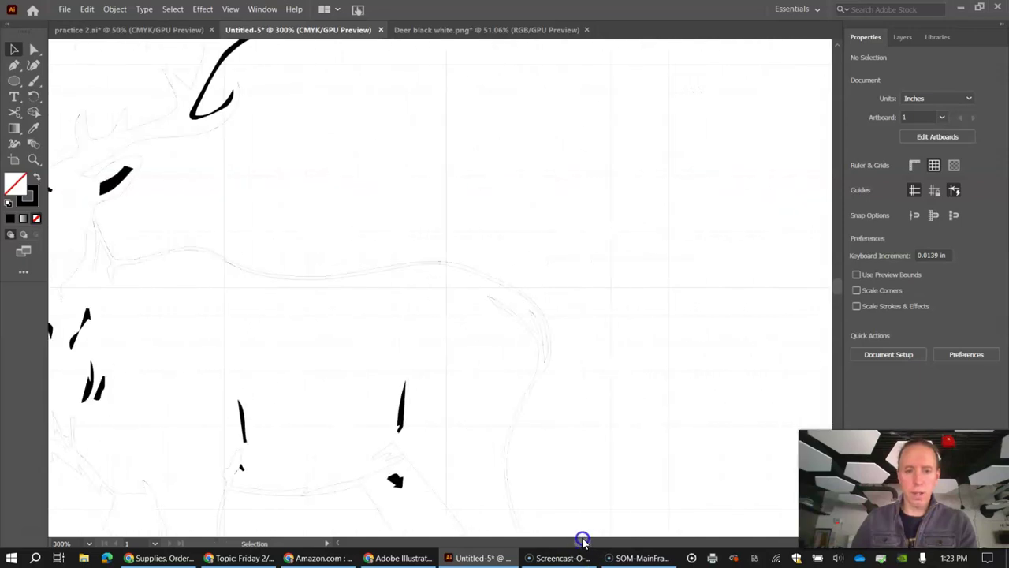
scroll(336, 386, "up", 8)
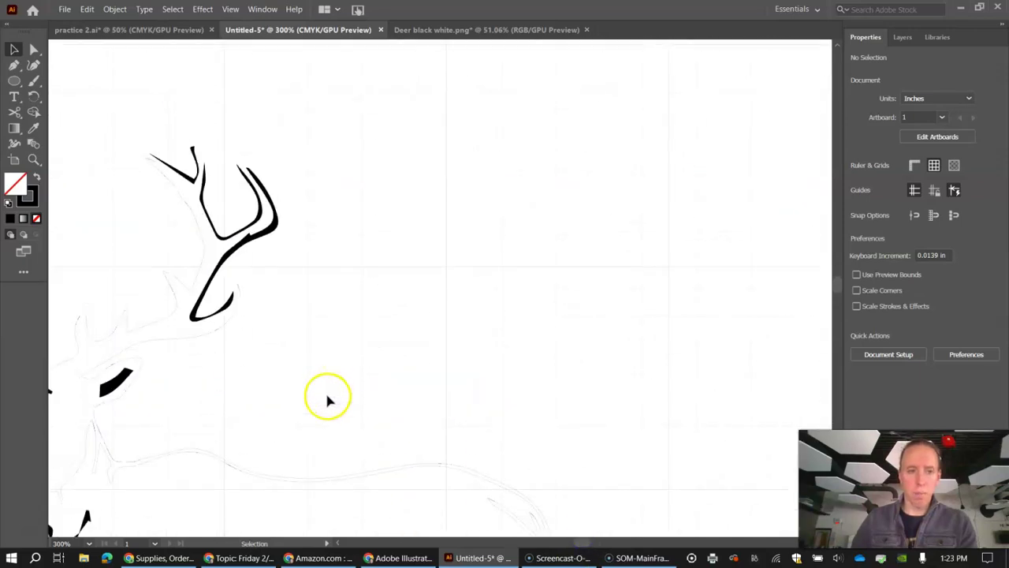
scroll(326, 398, "down", 1)
left_click_drag(581, 543, 592, 544)
scroll(408, 390, "down", 3)
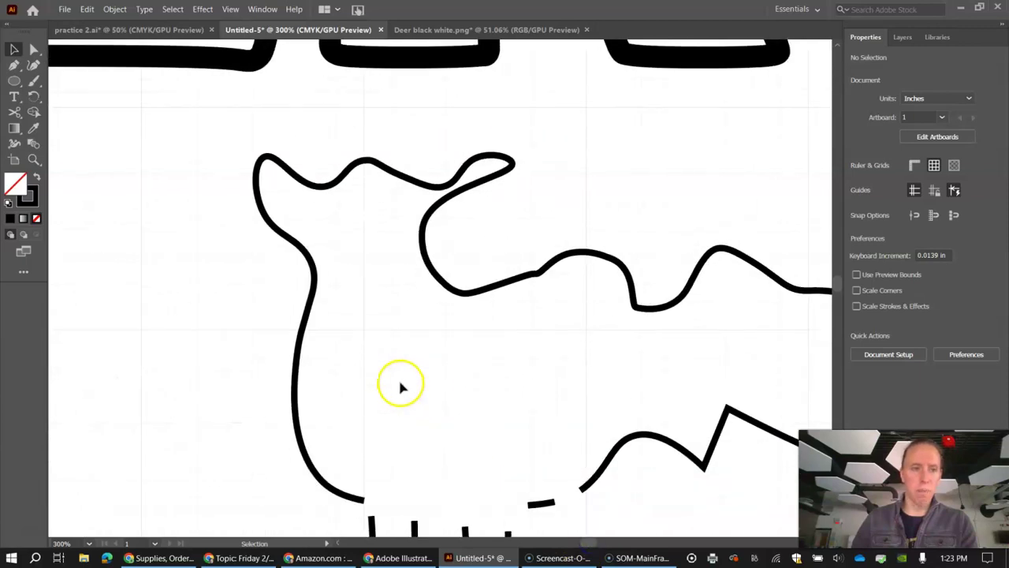
scroll(402, 387, "up", 4)
left_click(428, 237)
left_click(428, 235)
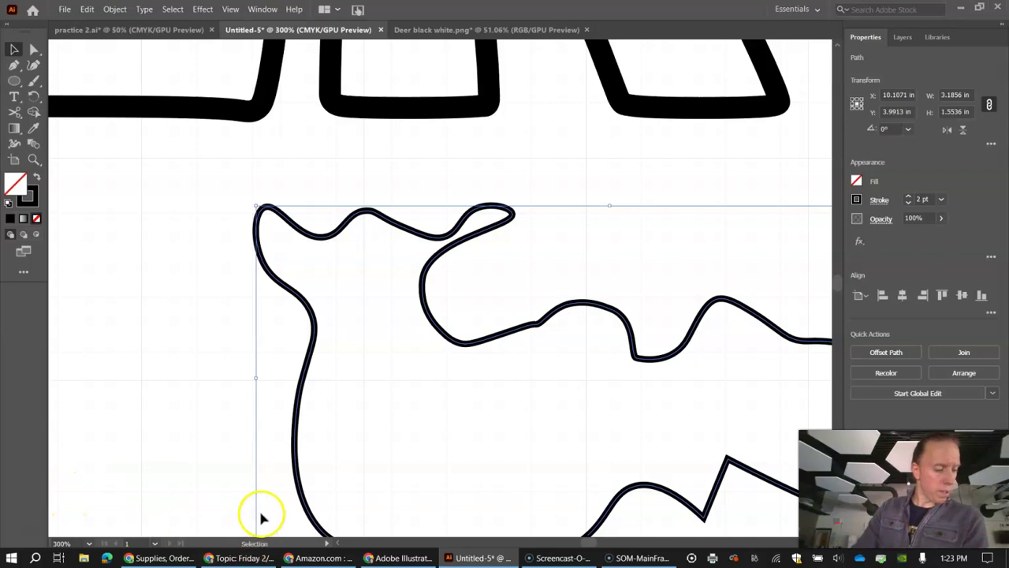
mouse_move(591, 543)
left_mouse_down()
mouse_move(578, 543)
mouse_move(586, 543)
left_mouse_up()
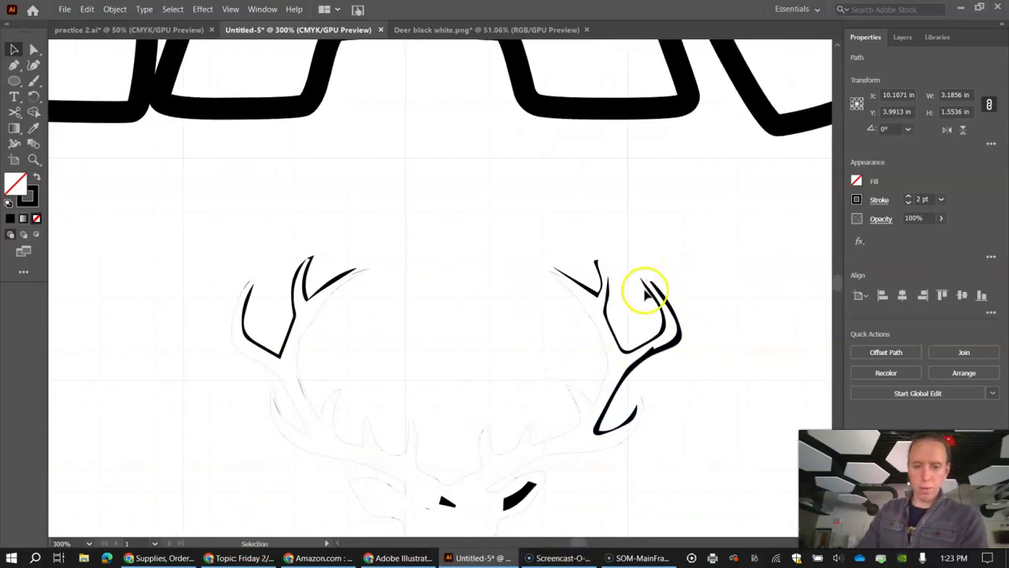